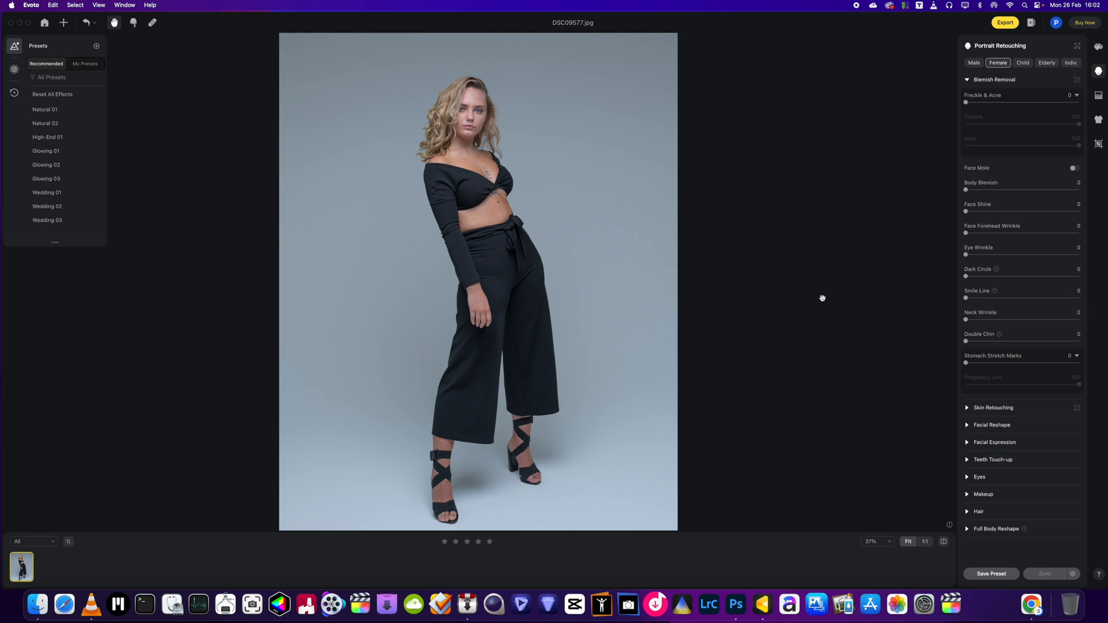
# Step: Smooth the wrinkles in the model's outfit by setting De-wrinkle Clothing to 100
pyautogui.scroll(5, 503, 258)
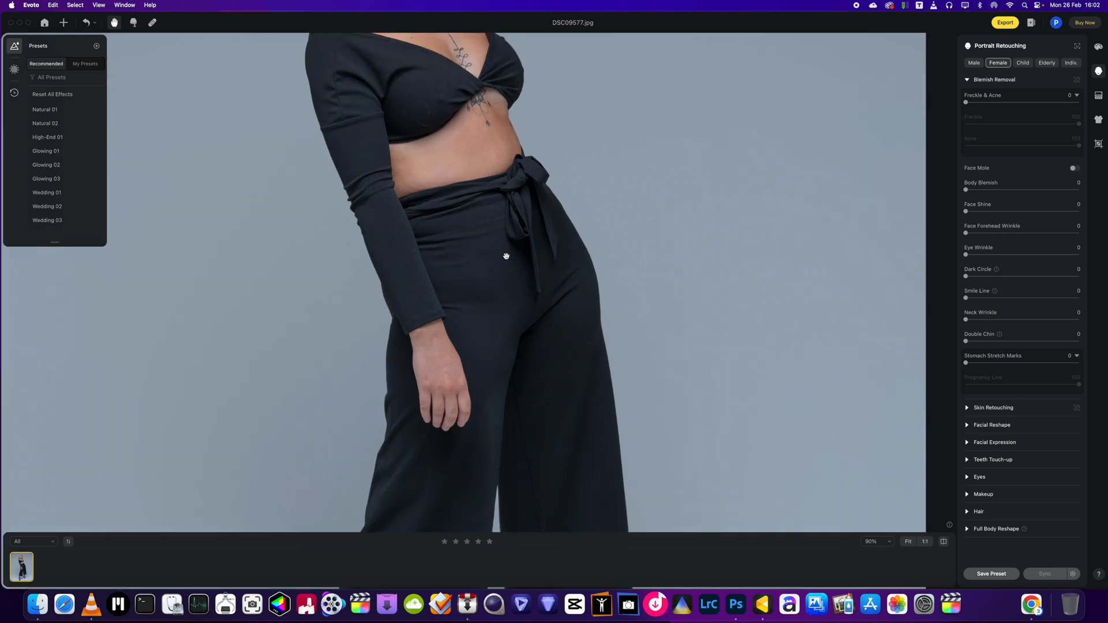
pyautogui.click(1098, 120)
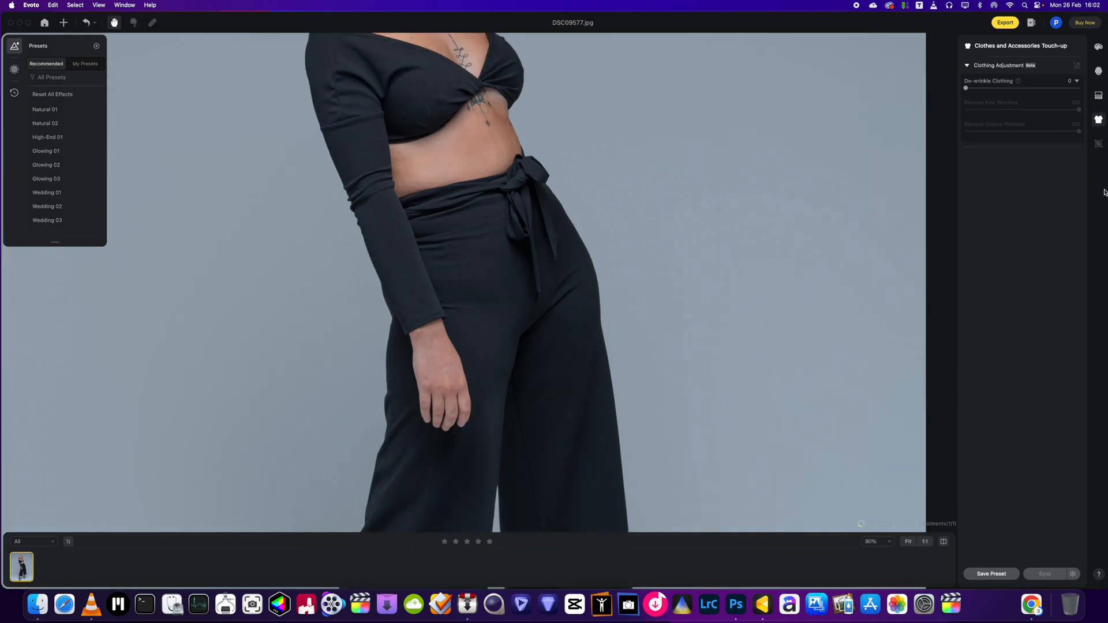
pyautogui.moveTo(964, 87); pyautogui.dragTo(1079, 88)
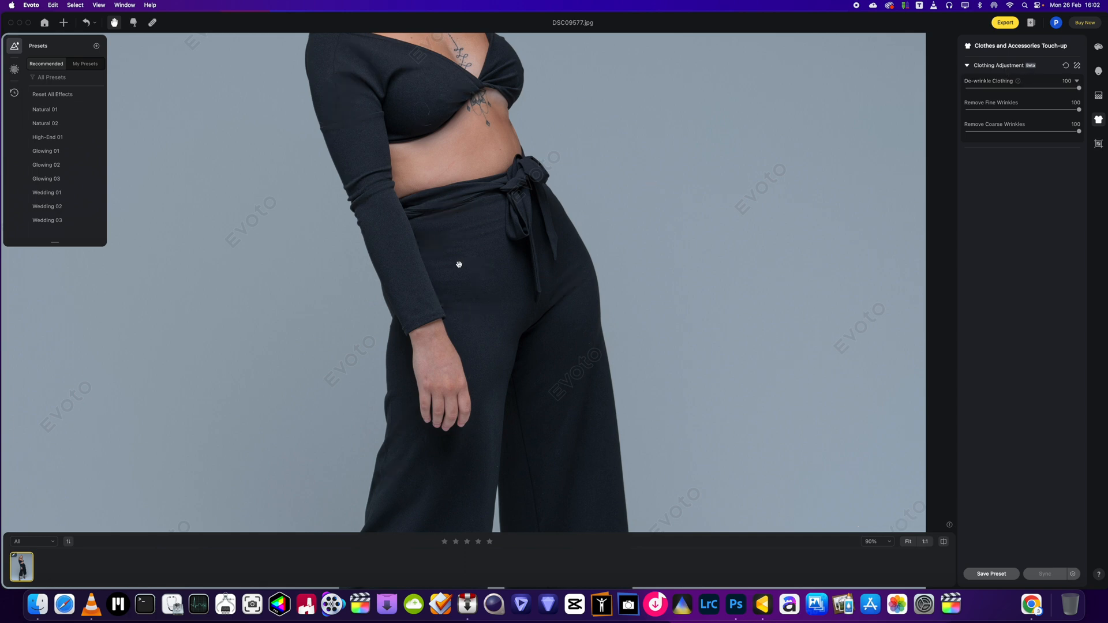
# Step: Compare the clothing before and after de-wrinkling, and examine the result across the whole figure
pyautogui.click(944, 542)
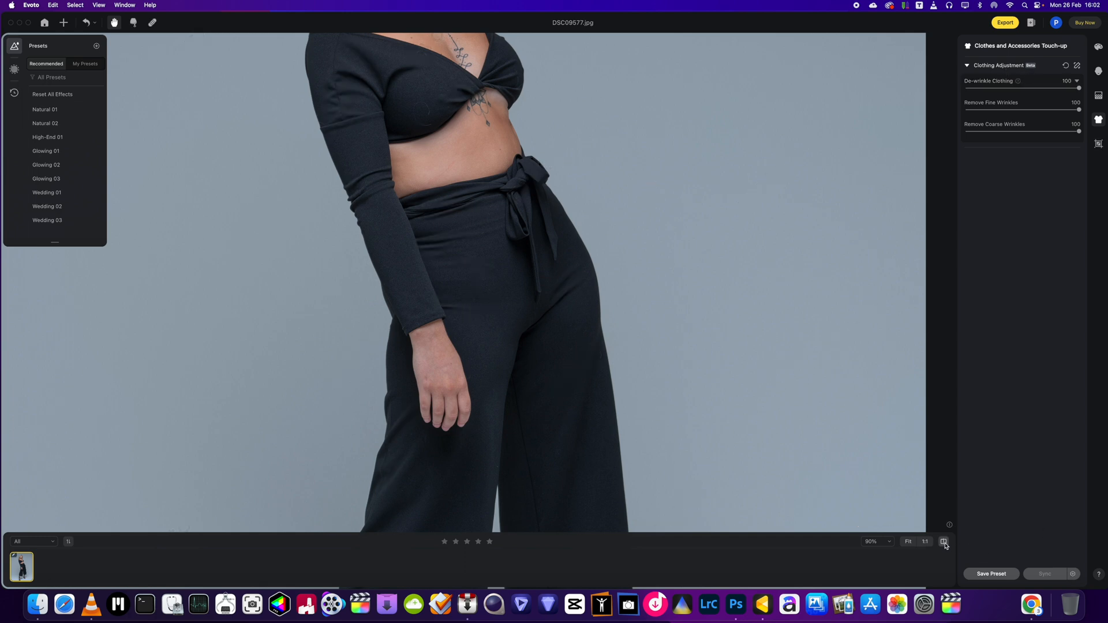
pyautogui.click(944, 543)
pyautogui.click(944, 543)
pyautogui.click(944, 543)
pyautogui.click(944, 543)
pyautogui.scroll(-5, 826, 430)
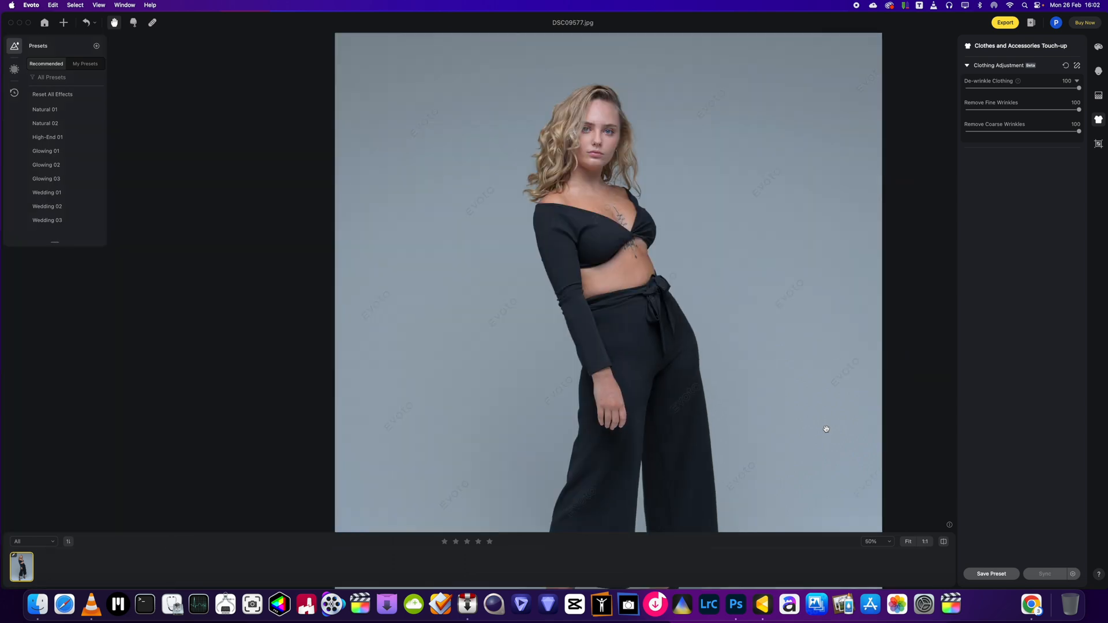
pyautogui.moveTo(704, 279); pyautogui.dragTo(592, 255)
pyautogui.scroll(-2, 592, 256)
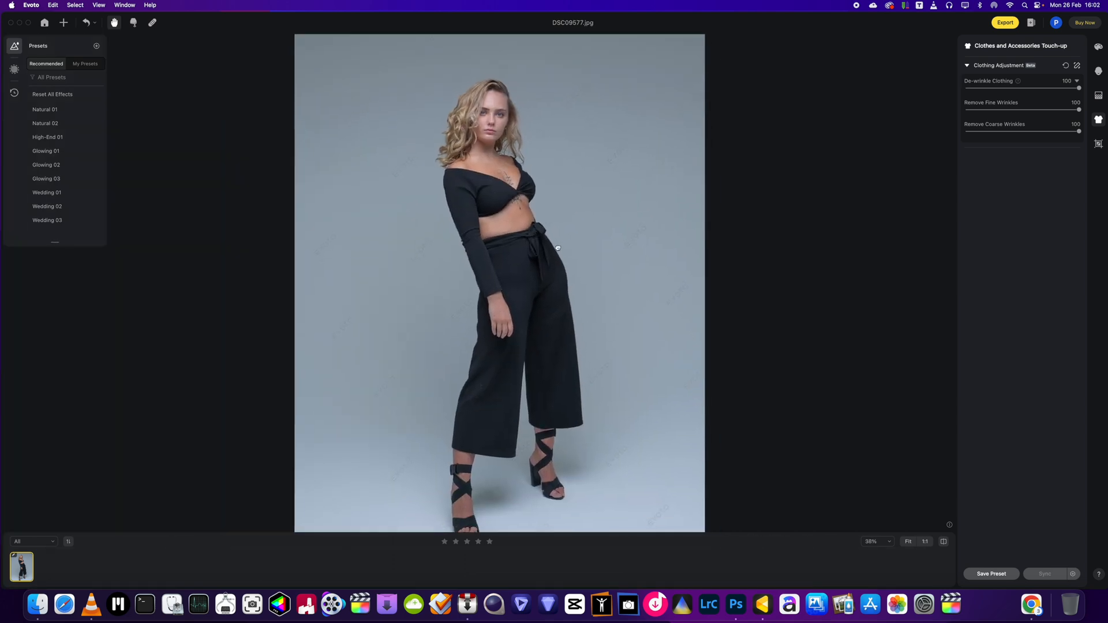
# Step: Clear the blemishes on the model's face by setting Freckle & Acne to 100 in the portrait retouching settings
pyautogui.scroll(5, 494, 121)
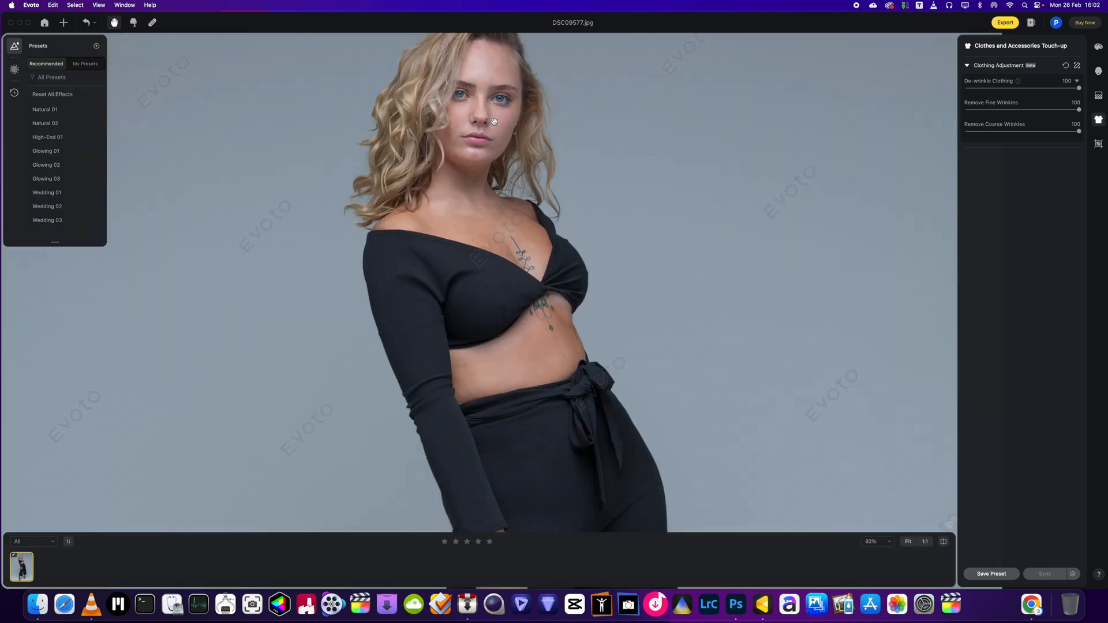
pyautogui.click(1099, 72)
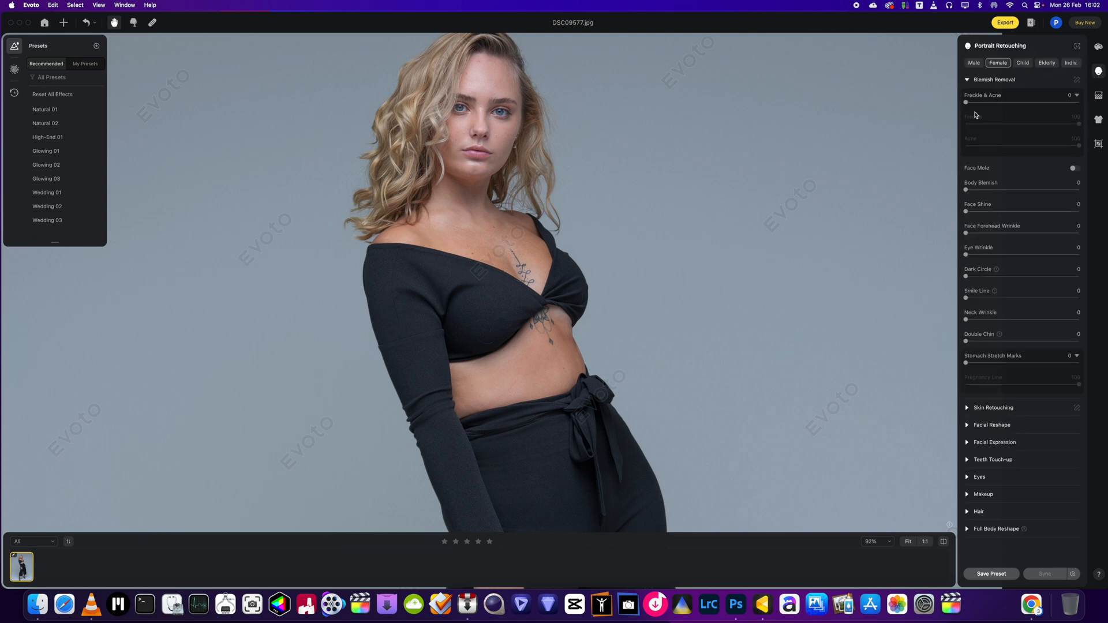
pyautogui.scroll(5, 463, 104)
pyautogui.moveTo(506, 150); pyautogui.dragTo(508, 191)
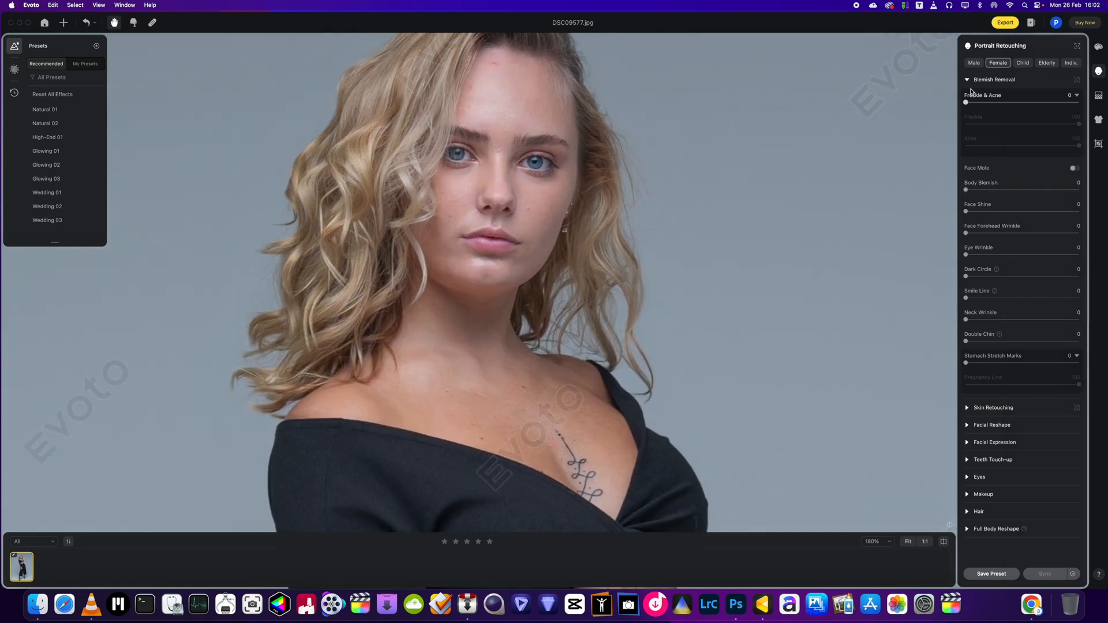
pyautogui.moveTo(965, 102); pyautogui.dragTo(1078, 104)
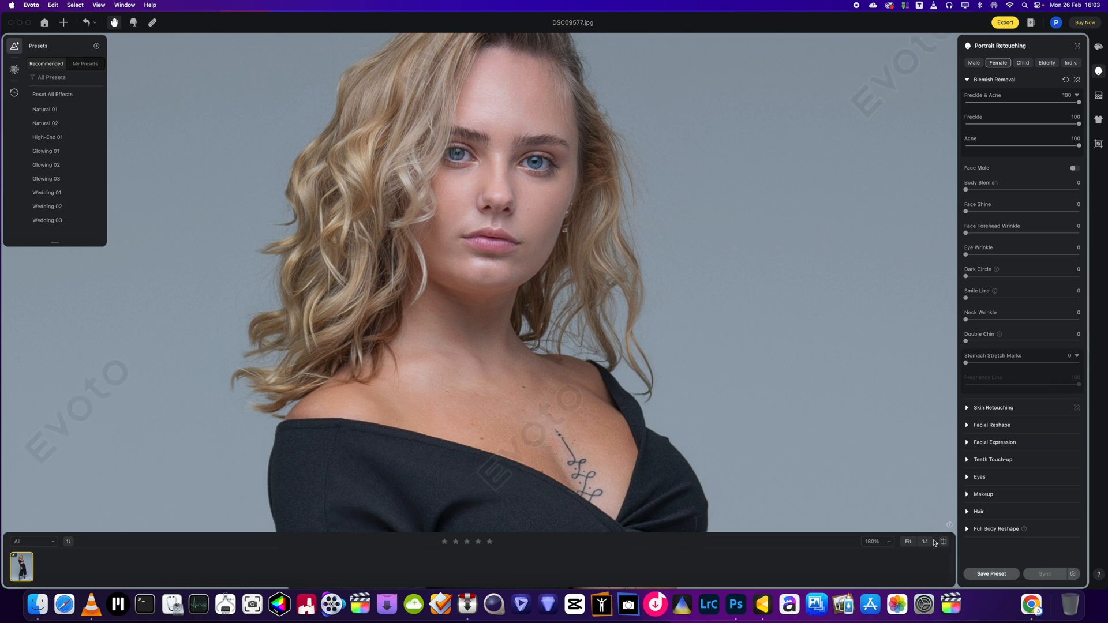
# Step: Apply the orange-brown tan swatch as the model's skin color in the skin retouching settings
pyautogui.scroll(-2, 731, 429)
pyautogui.scroll(-2, 601, 317)
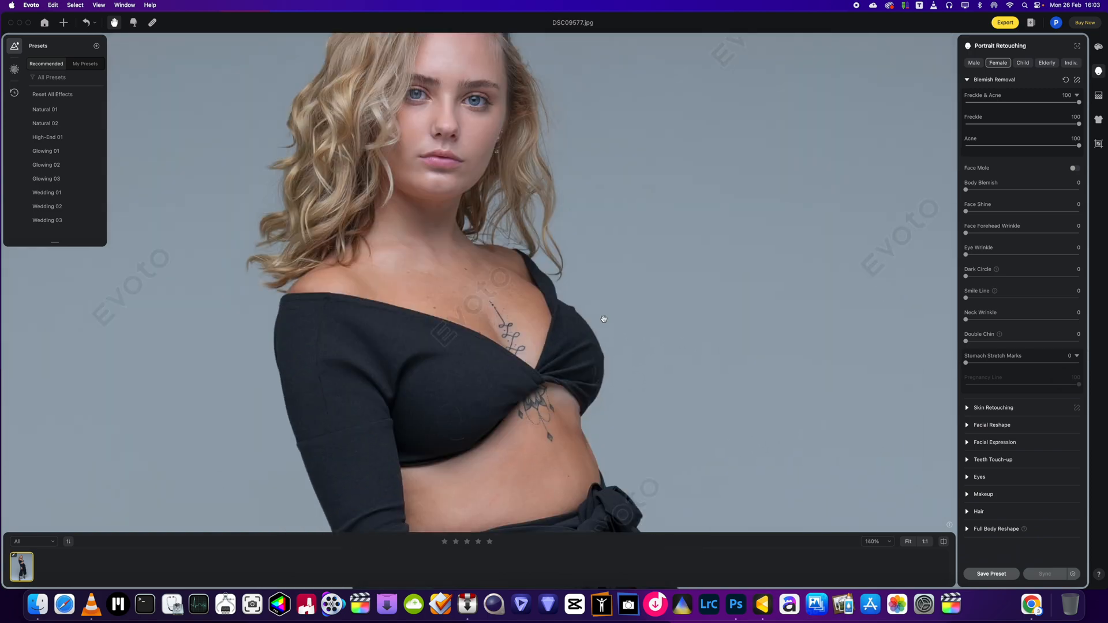
pyautogui.scroll(-3, 605, 322)
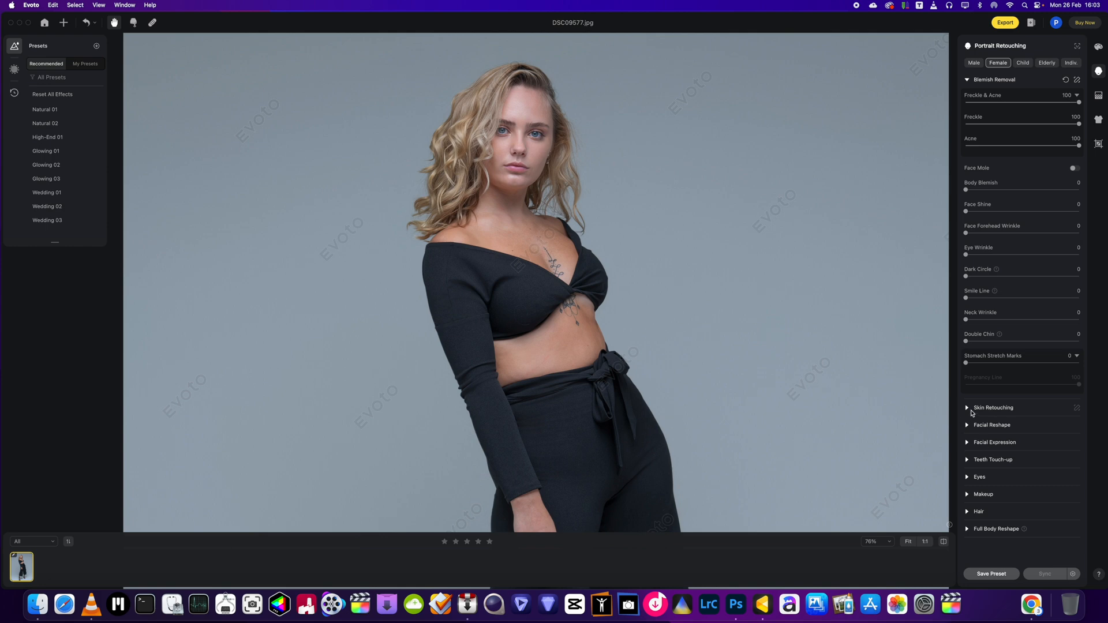
pyautogui.click(967, 407)
pyautogui.moveTo(768, 453)
pyautogui.mouseDown()
pyautogui.moveTo(738, 394)
pyautogui.moveTo(689, 393)
pyautogui.moveTo(635, 363)
pyautogui.mouseUp()
pyautogui.scroll(-3, 737, 394)
pyautogui.scroll(-3, 1032, 461)
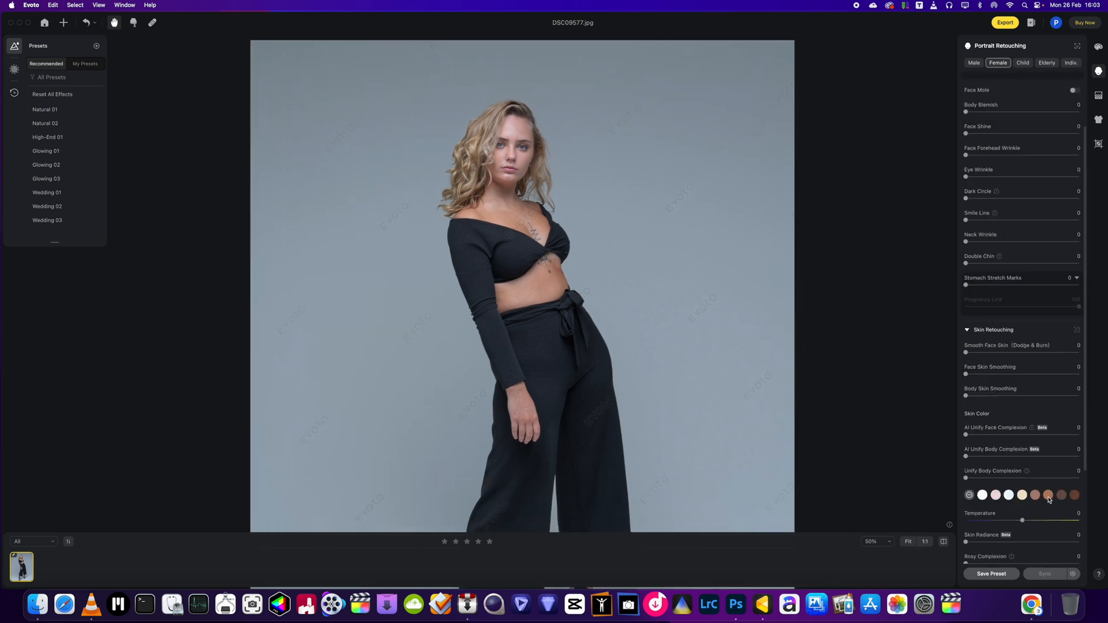
pyautogui.click(1048, 495)
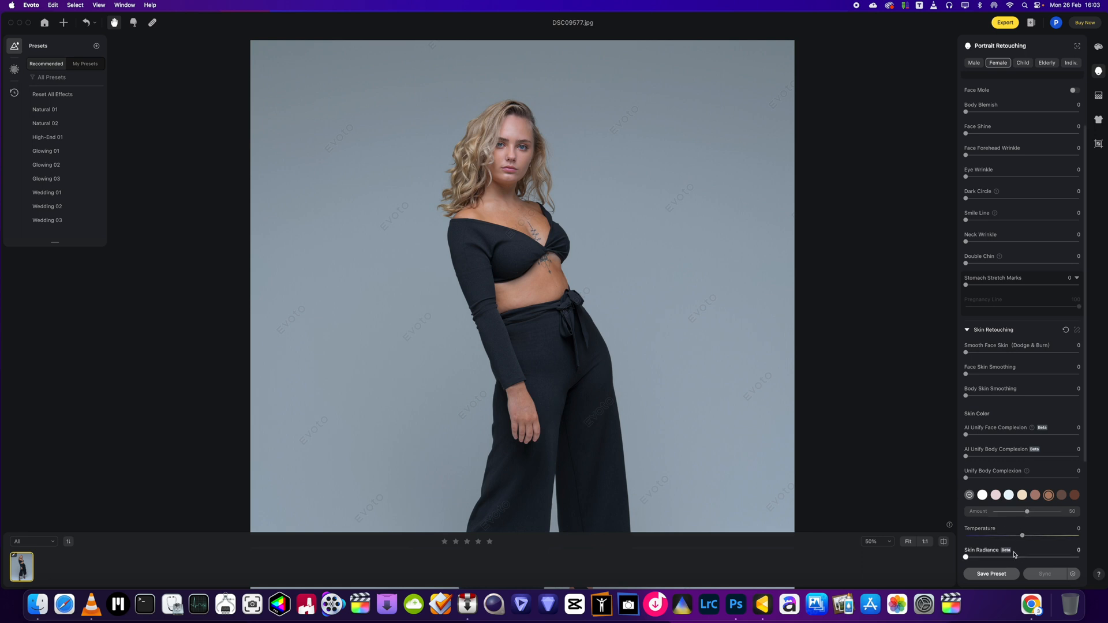
# Step: Even out the body skin tone with Unify Body Complexion at 80 and AI Unify Body Complexion at 89
pyautogui.scroll(-2, 1010, 551)
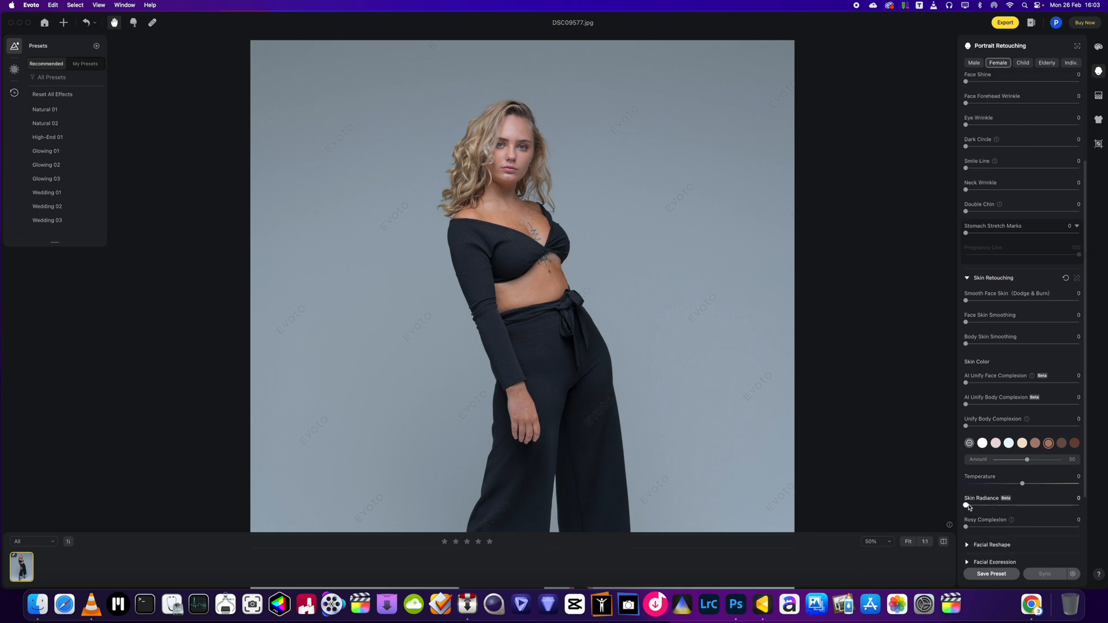
pyautogui.moveTo(965, 426); pyautogui.dragTo(1056, 427)
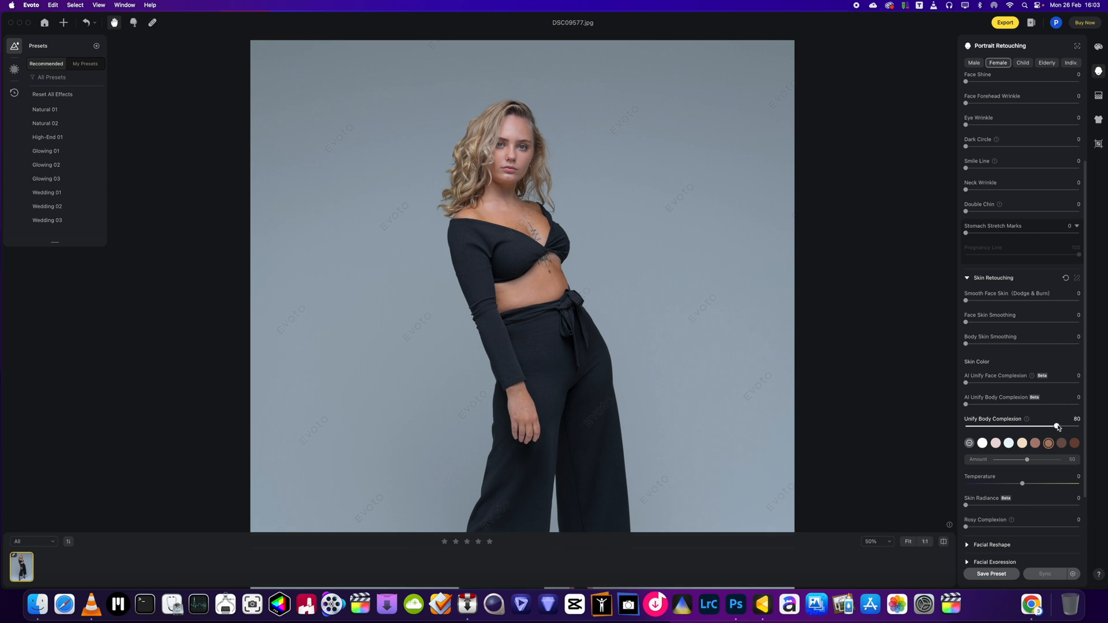
pyautogui.moveTo(965, 405); pyautogui.dragTo(1070, 407)
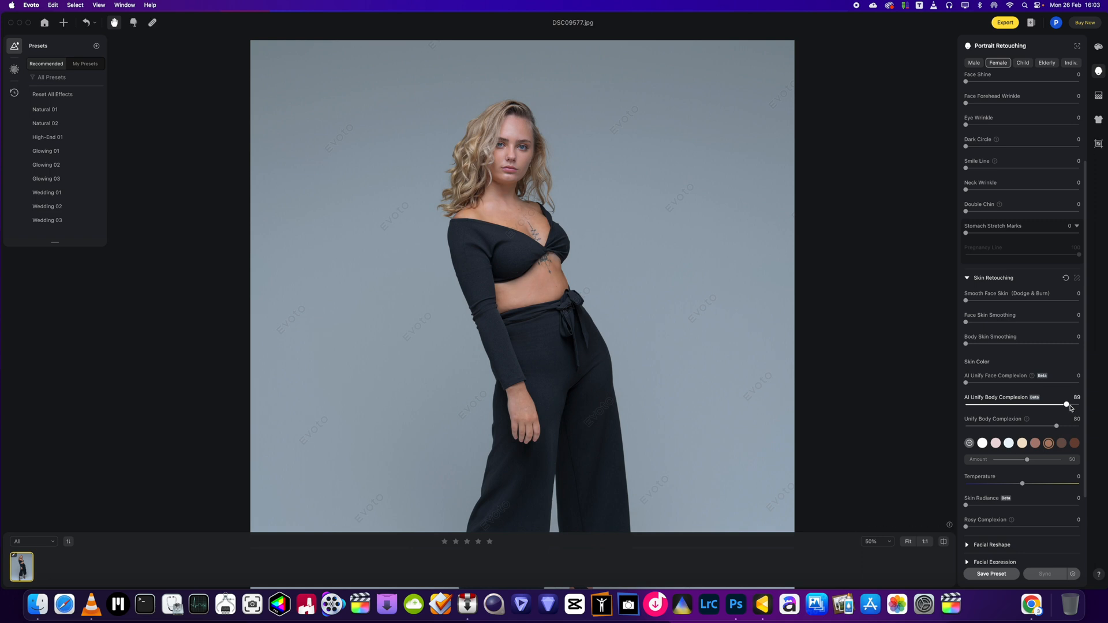
# Step: Slim the face shape on both sides with Face at -43, Cheekbone at -74 and Jaw at -61
pyautogui.scroll(4, 968, 282)
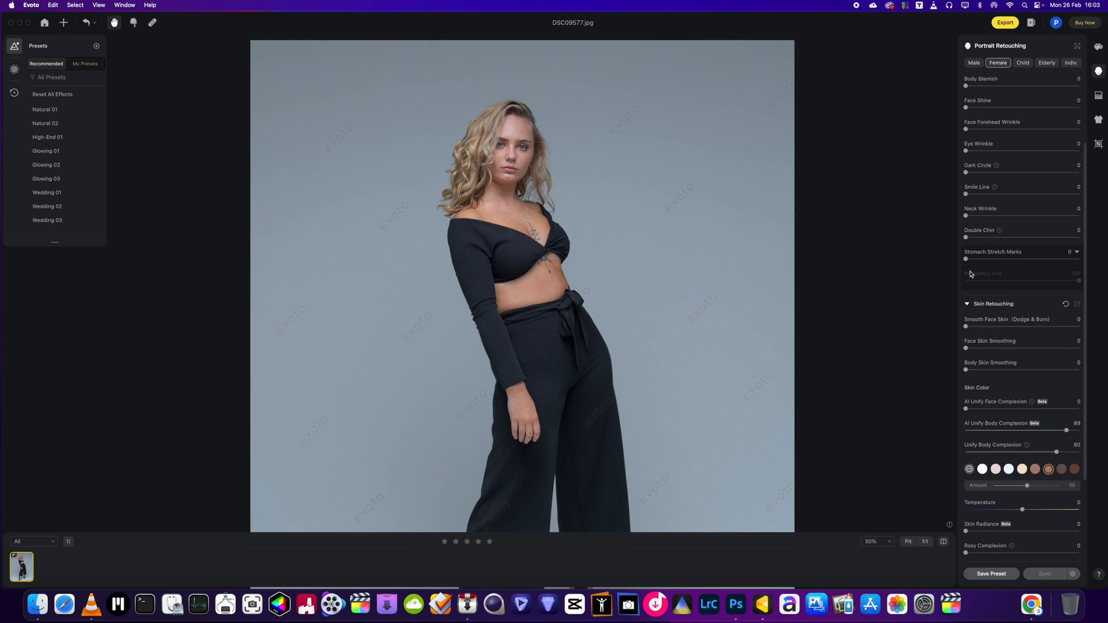
pyautogui.scroll(3, 519, 178)
pyautogui.moveTo(500, 128); pyautogui.dragTo(507, 224)
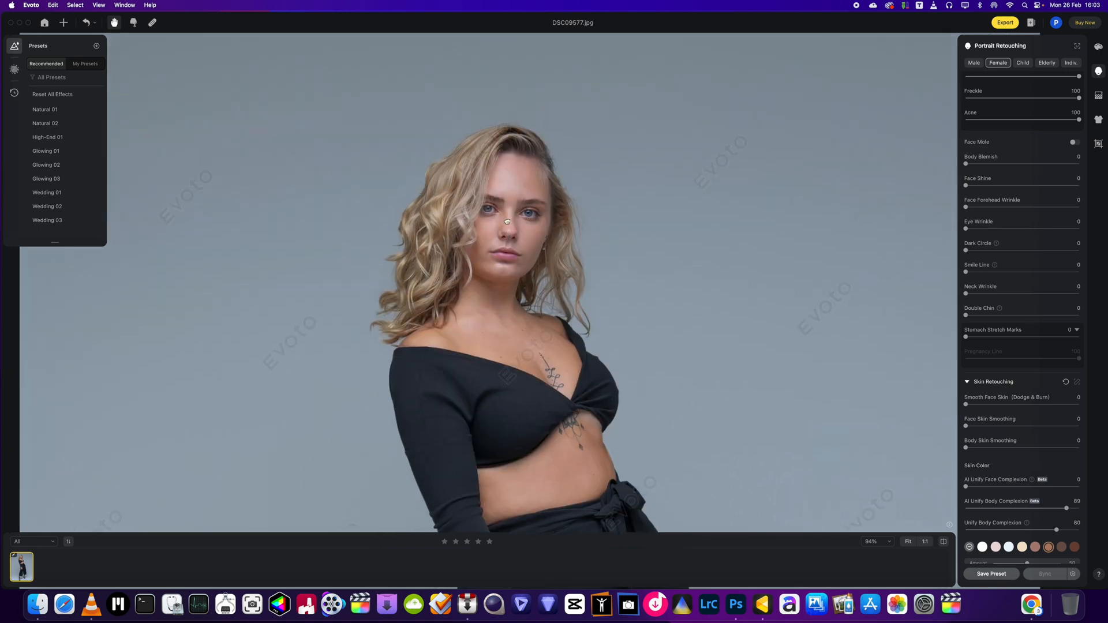
pyautogui.click(967, 382)
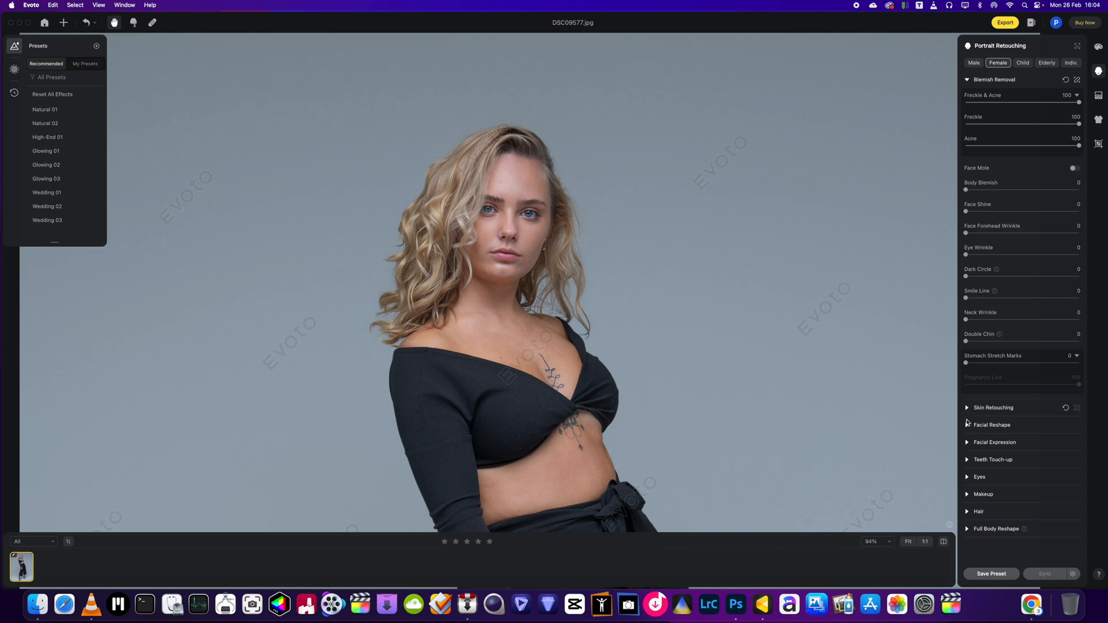
pyautogui.click(967, 426)
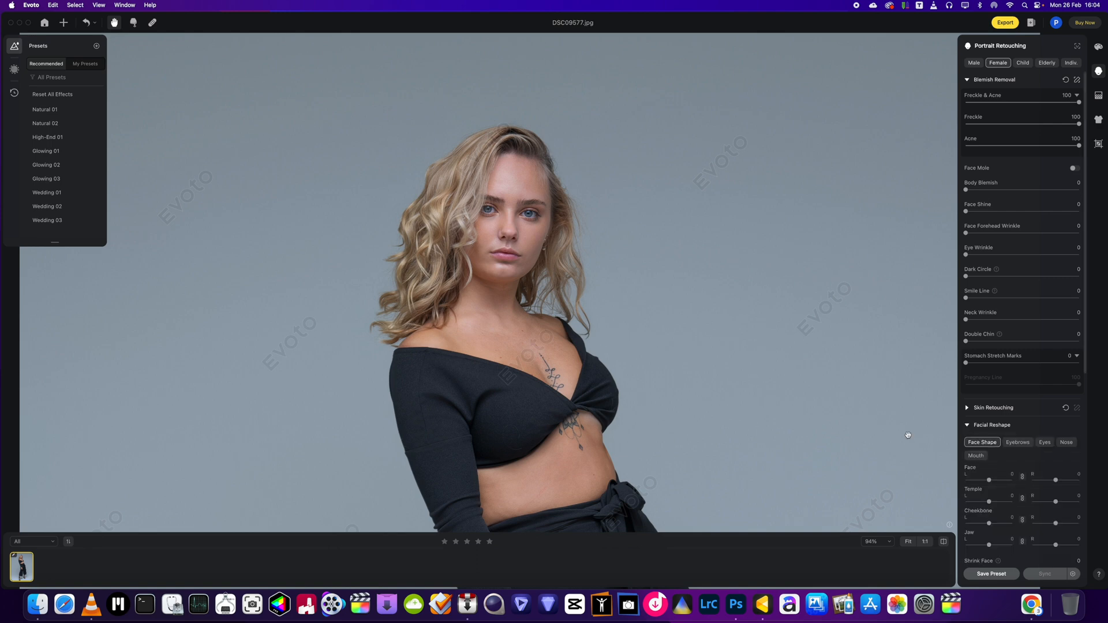
pyautogui.scroll(-3, 1007, 456)
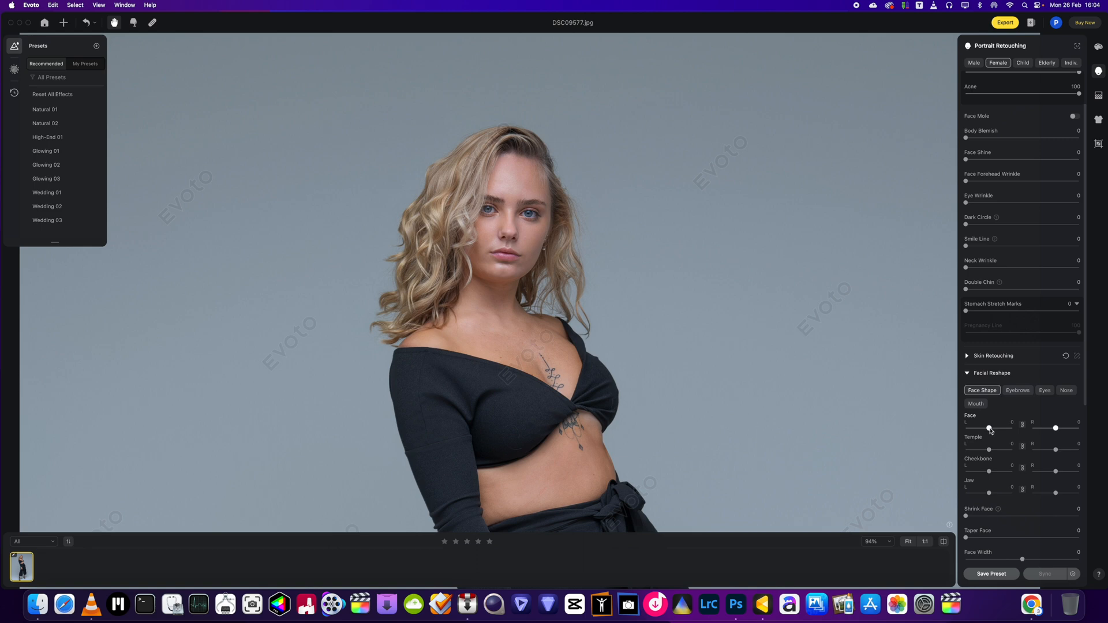
pyautogui.moveTo(989, 428)
pyautogui.mouseDown()
pyautogui.moveTo(1001, 430)
pyautogui.moveTo(979, 429)
pyautogui.mouseUp()
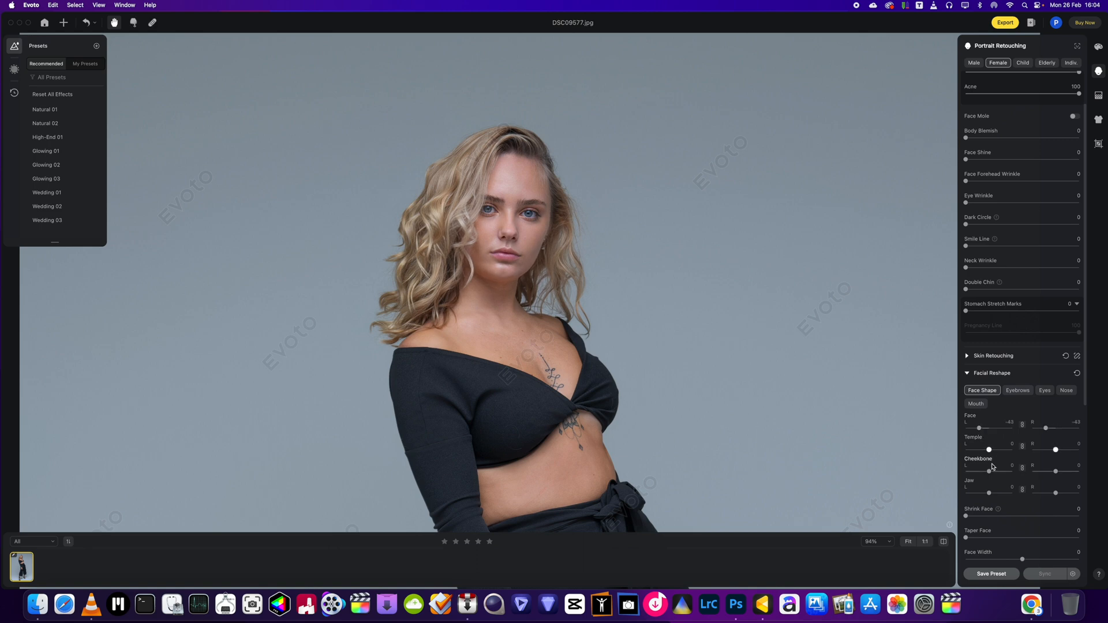
pyautogui.moveTo(988, 472); pyautogui.dragTo(970, 471)
pyautogui.moveTo(988, 494); pyautogui.dragTo(974, 494)
# Step: Enlarge the left eye in the facial reshape settings by setting its size to 15
pyautogui.click(967, 356)
pyautogui.scroll(-3, 1027, 416)
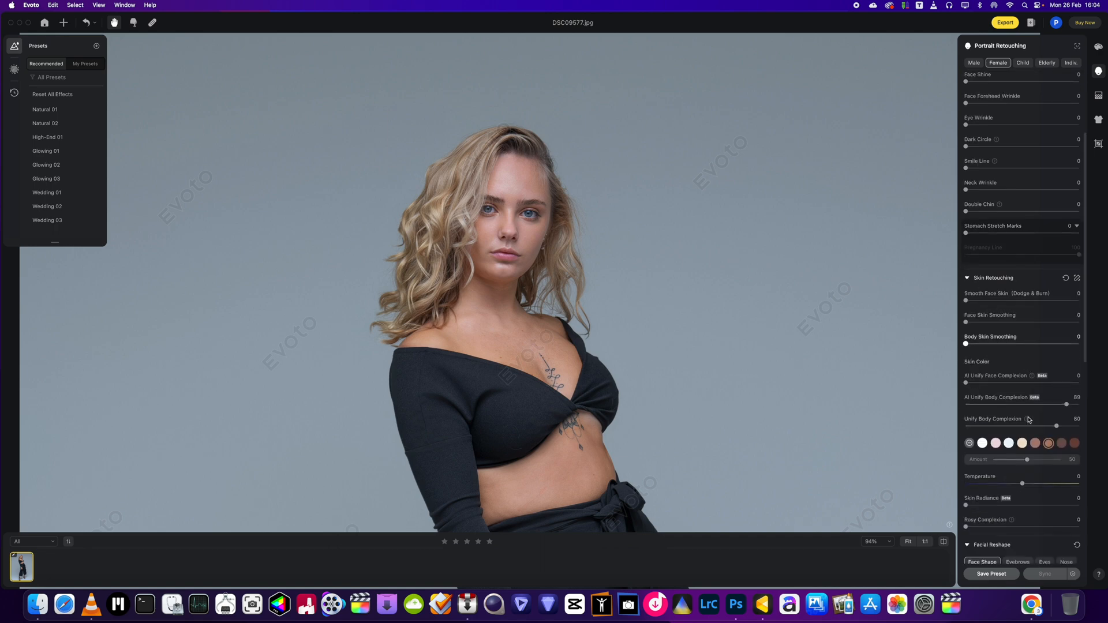
pyautogui.scroll(-6, 1029, 420)
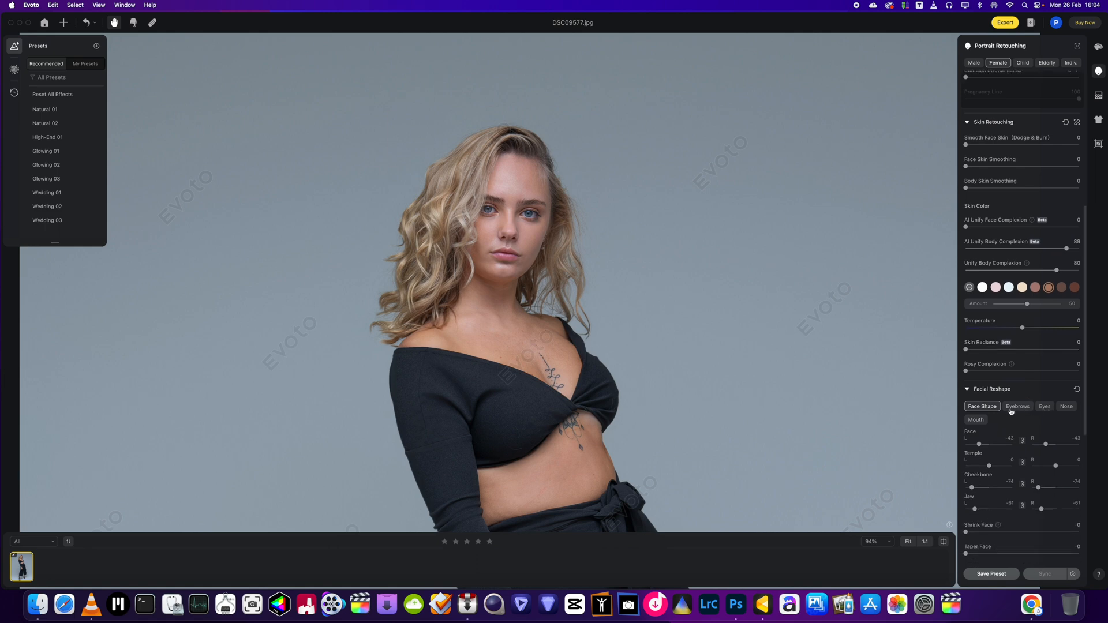
pyautogui.click(1044, 410)
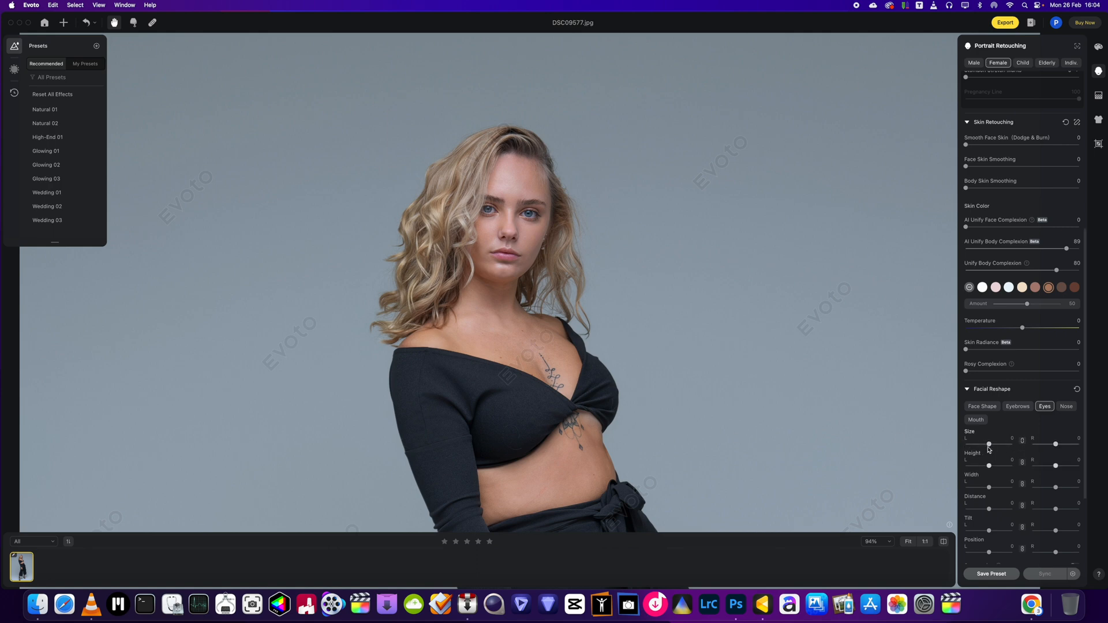
pyautogui.moveTo(990, 446); pyautogui.dragTo(996, 449)
# Step: Brighten both eyes by setting the eye Brightness to 26
pyautogui.scroll(-3, 999, 501)
pyautogui.scroll(-2, 999, 500)
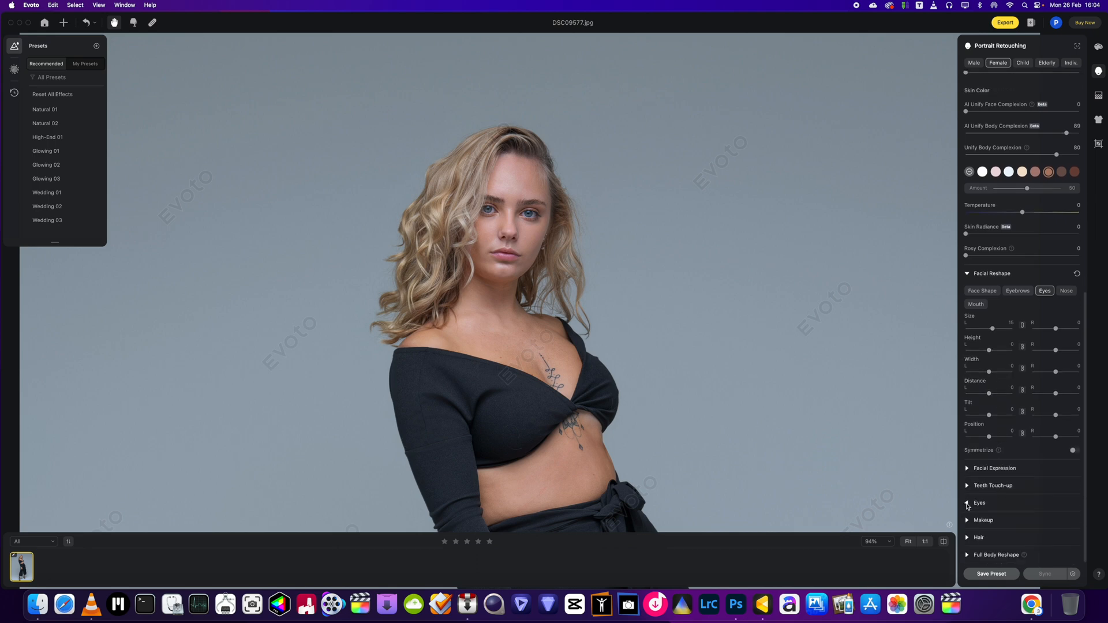
pyautogui.click(968, 503)
pyautogui.scroll(-3, 980, 502)
pyautogui.scroll(3, 500, 218)
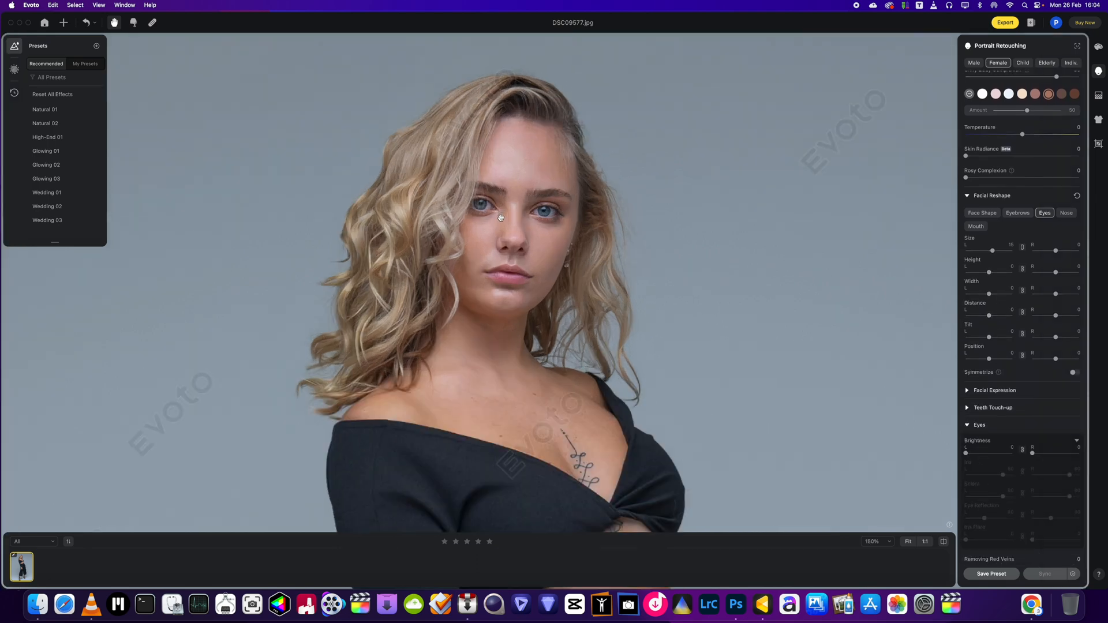
pyautogui.scroll(-3, 500, 218)
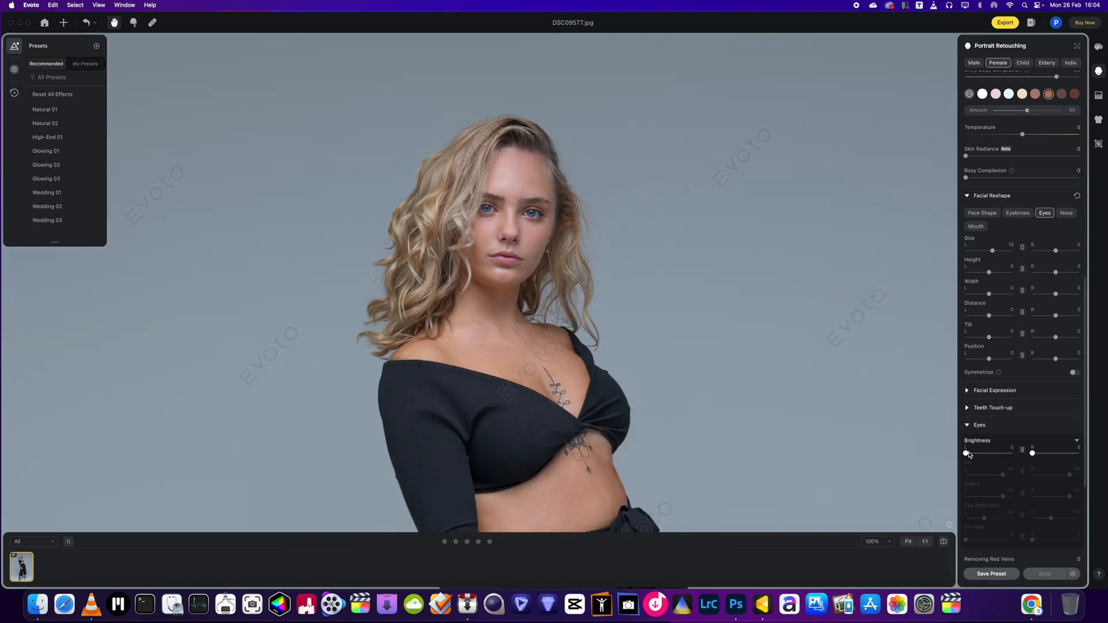
pyautogui.moveTo(970, 454)
pyautogui.mouseDown()
pyautogui.moveTo(998, 454)
pyautogui.moveTo(980, 457)
pyautogui.mouseUp()
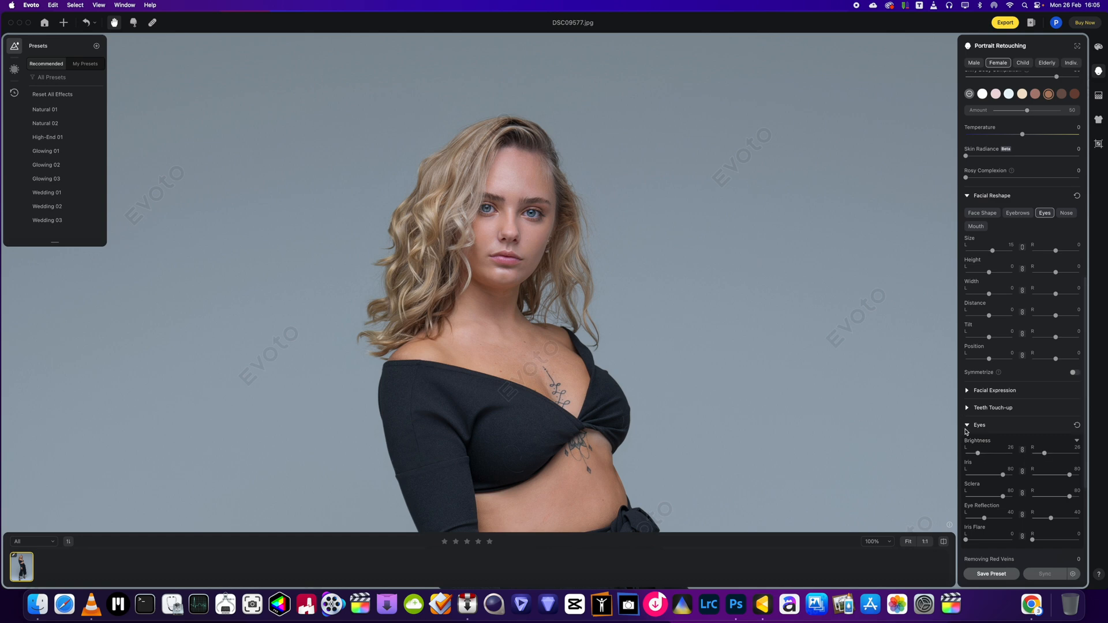
pyautogui.click(979, 426)
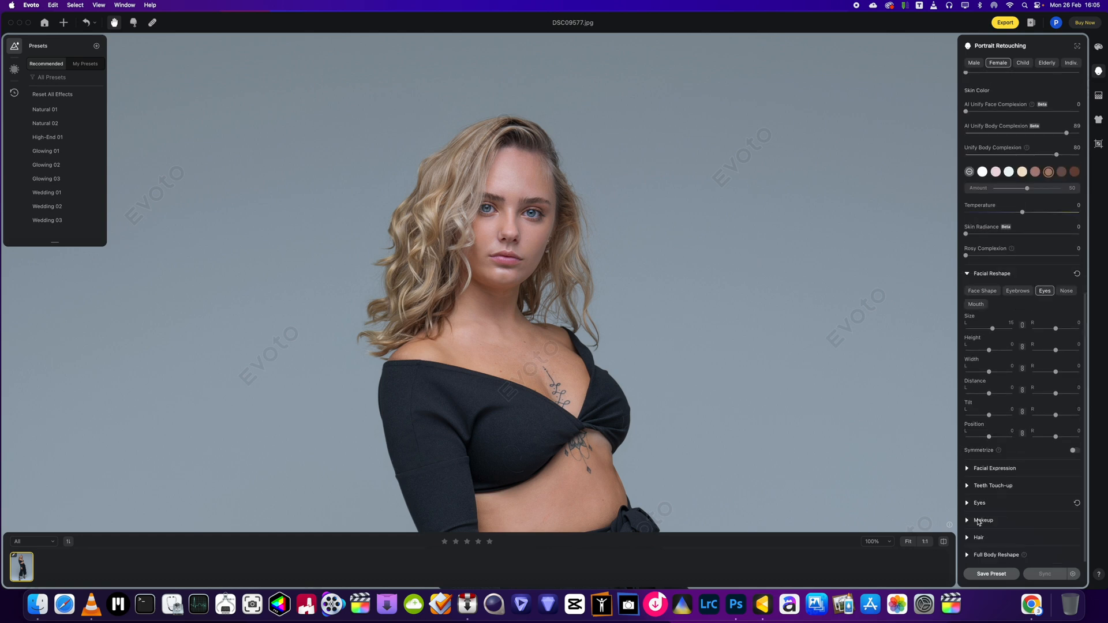
# Step: Apply the Freckles makeup suite look to the model's face
pyautogui.click(969, 521)
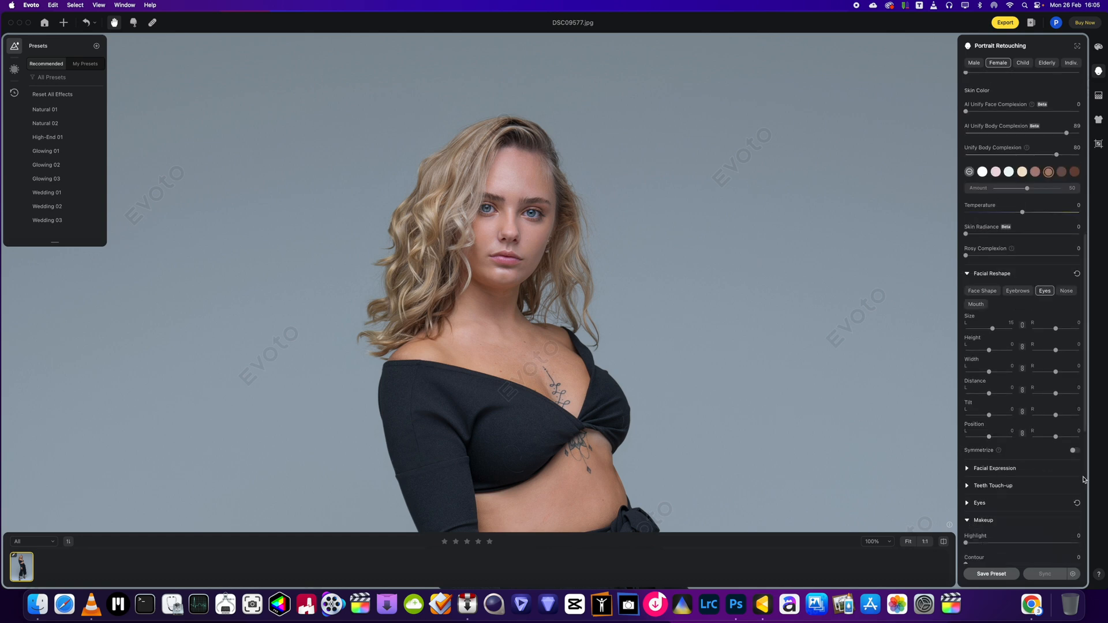
pyautogui.scroll(-2, 1018, 479)
pyautogui.scroll(-5, 1017, 479)
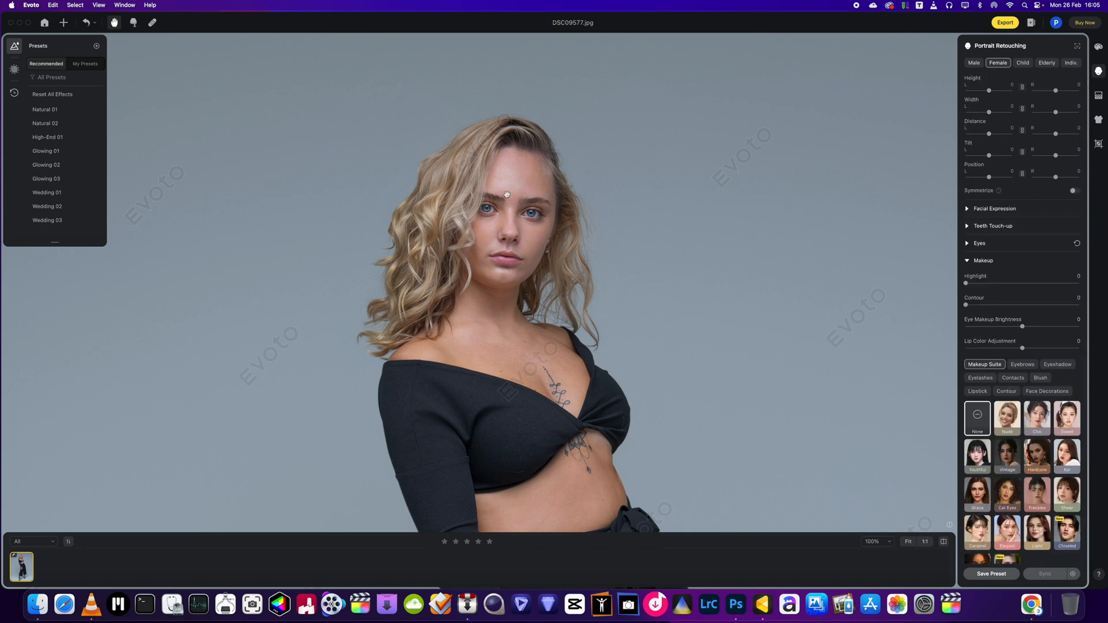
pyautogui.click(1041, 496)
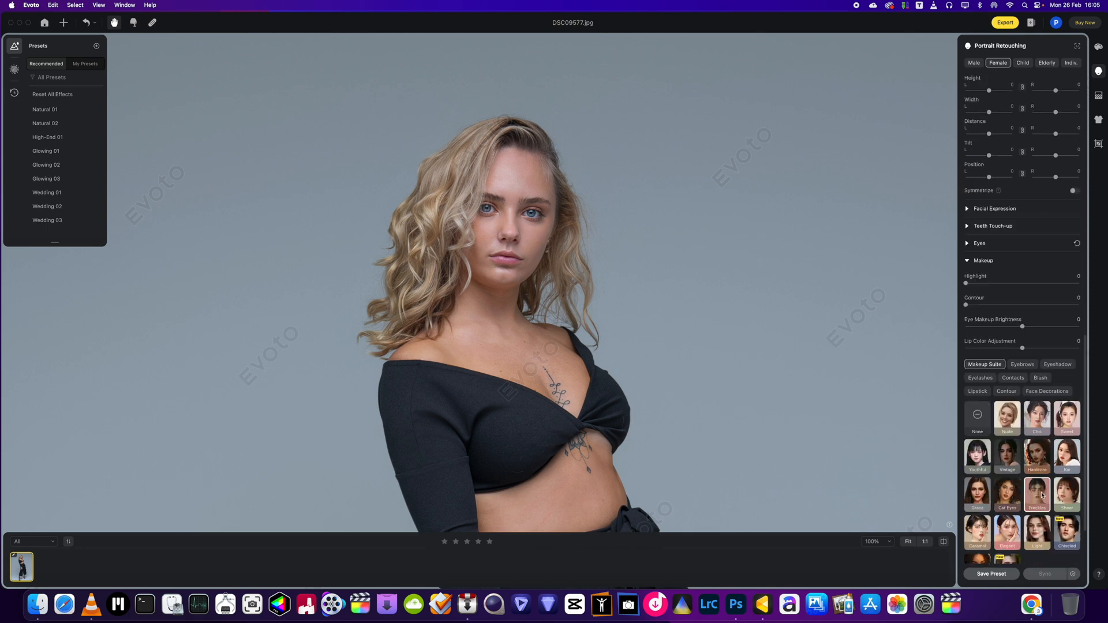
pyautogui.scroll(-3, 1066, 514)
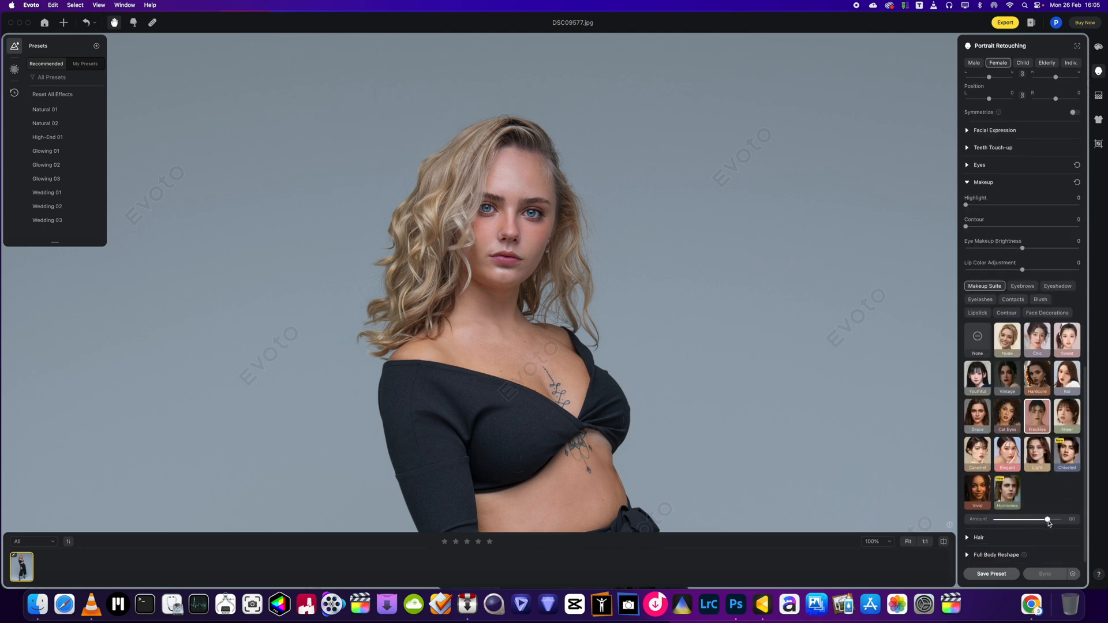
# Step: Reduce the Freckles makeup suite amount to 38 and apply eyelash style 07 with Upper and Lower at 100
pyautogui.moveTo(1048, 522); pyautogui.dragTo(1020, 527)
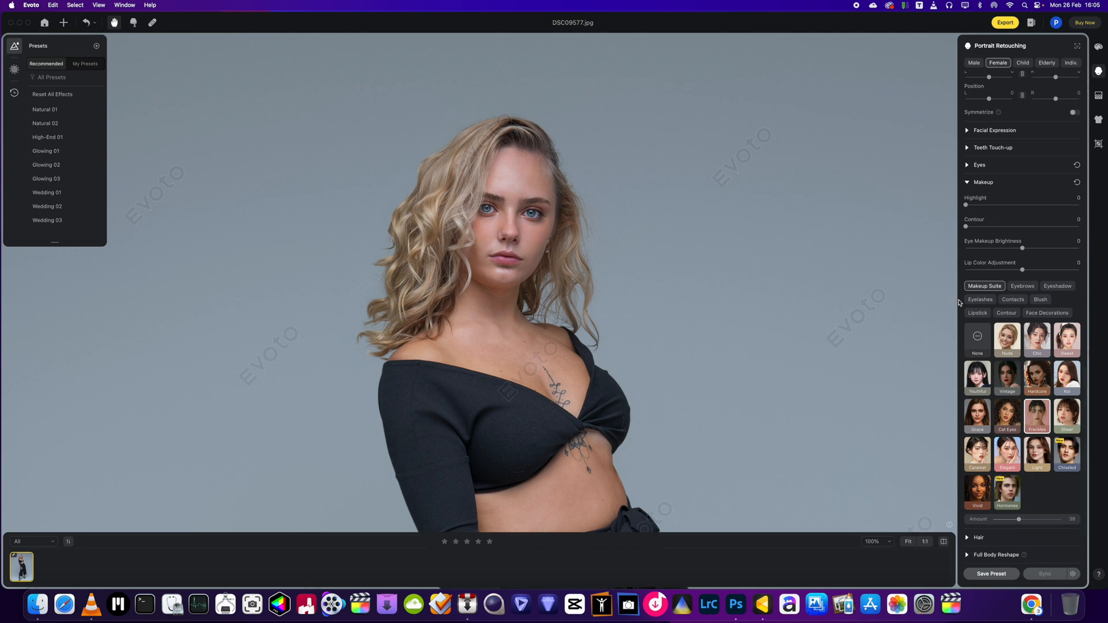
pyautogui.click(979, 299)
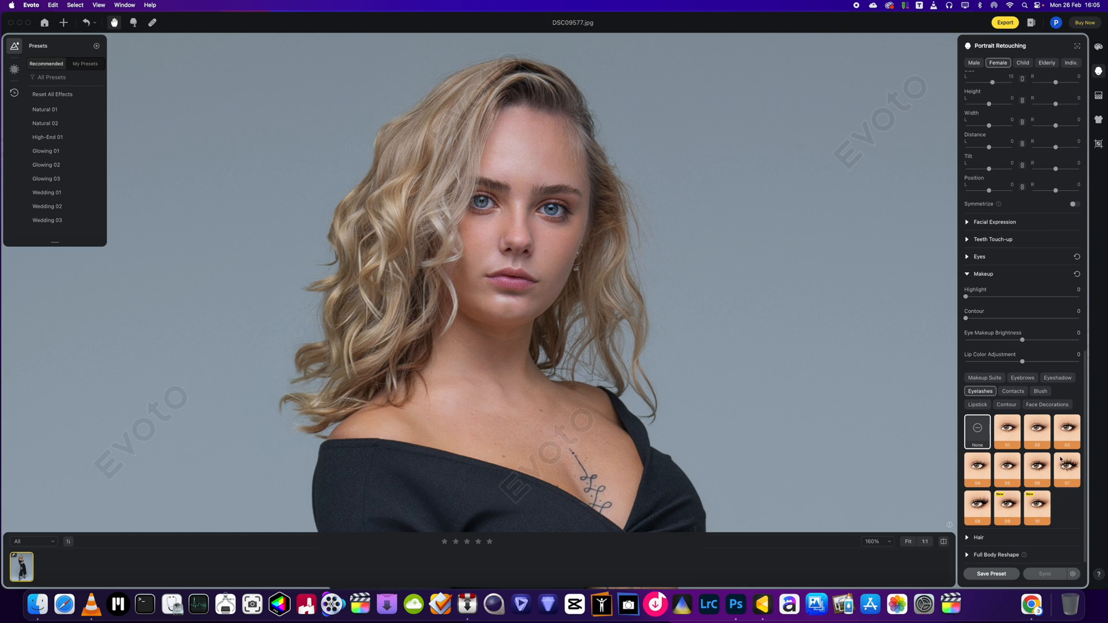
pyautogui.click(1071, 470)
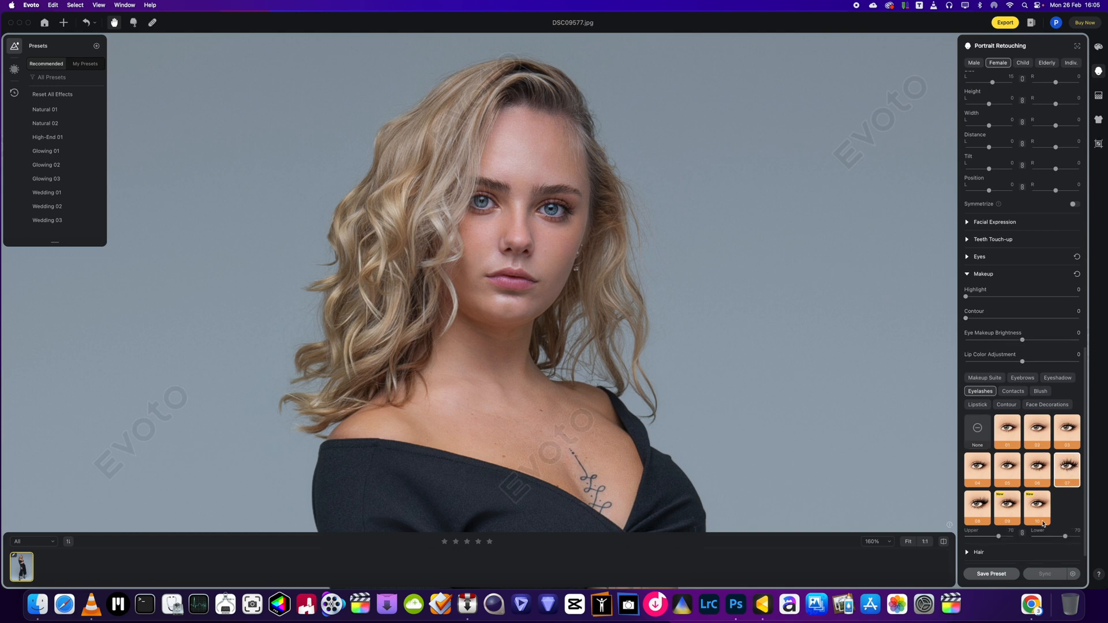
pyautogui.moveTo(998, 536); pyautogui.dragTo(1018, 539)
pyautogui.scroll(-5, 801, 431)
pyautogui.moveTo(784, 445); pyautogui.dragTo(685, 347)
pyautogui.scroll(-2, 685, 347)
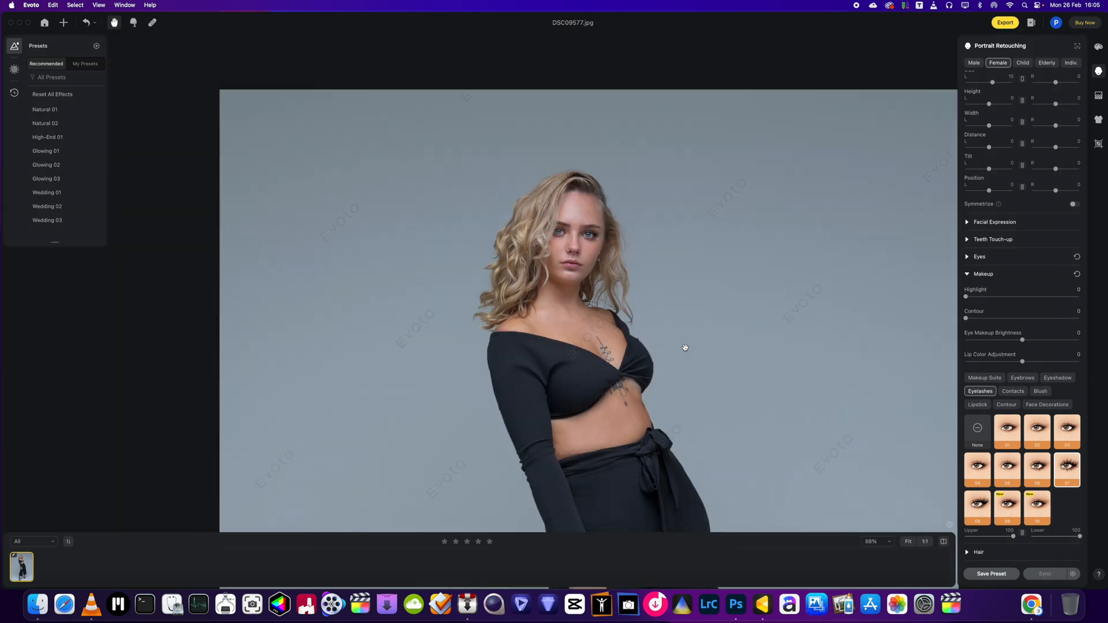
pyautogui.scroll(-3, 685, 347)
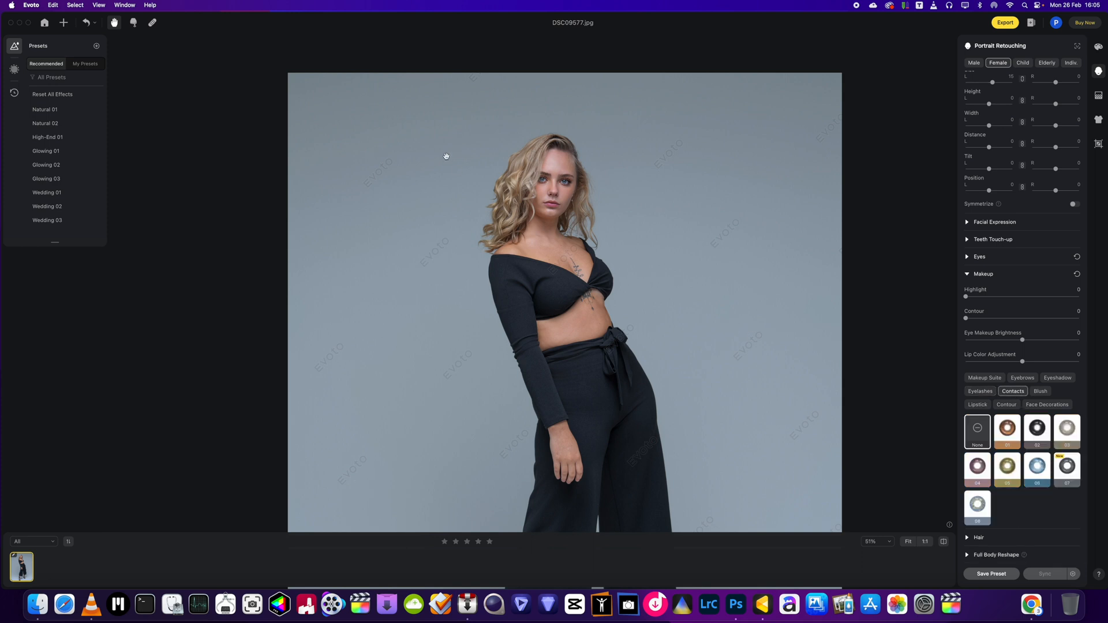
# Step: Apply the blue contact lens style 06 to the eyes and reduce its amount to a subtle level
pyautogui.scroll(3, 524, 178)
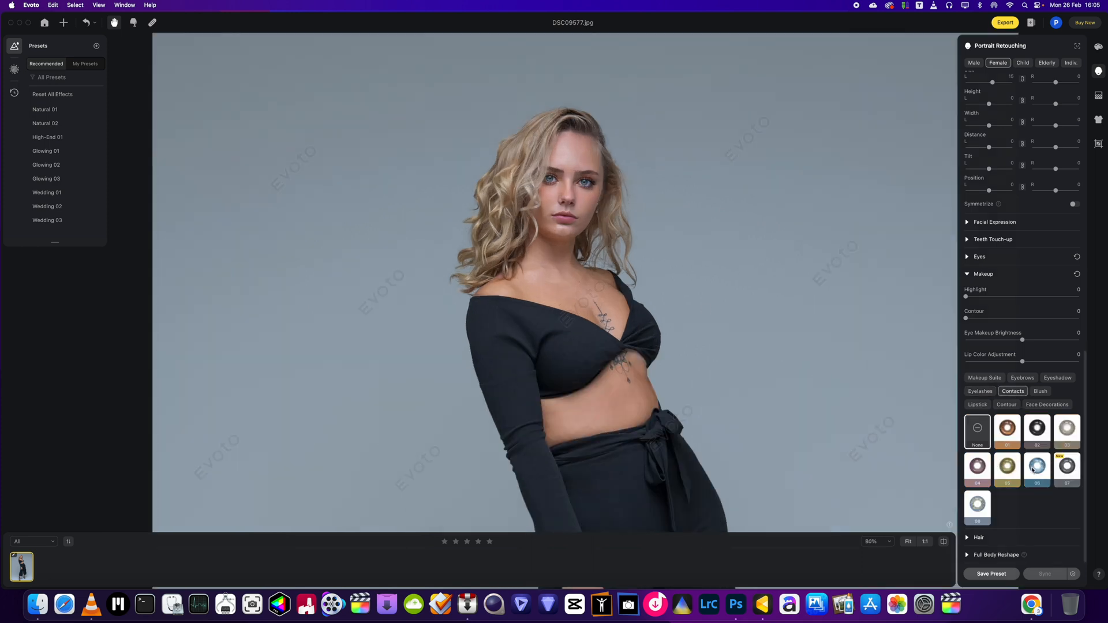
pyautogui.click(1035, 470)
pyautogui.scroll(-1, 1029, 502)
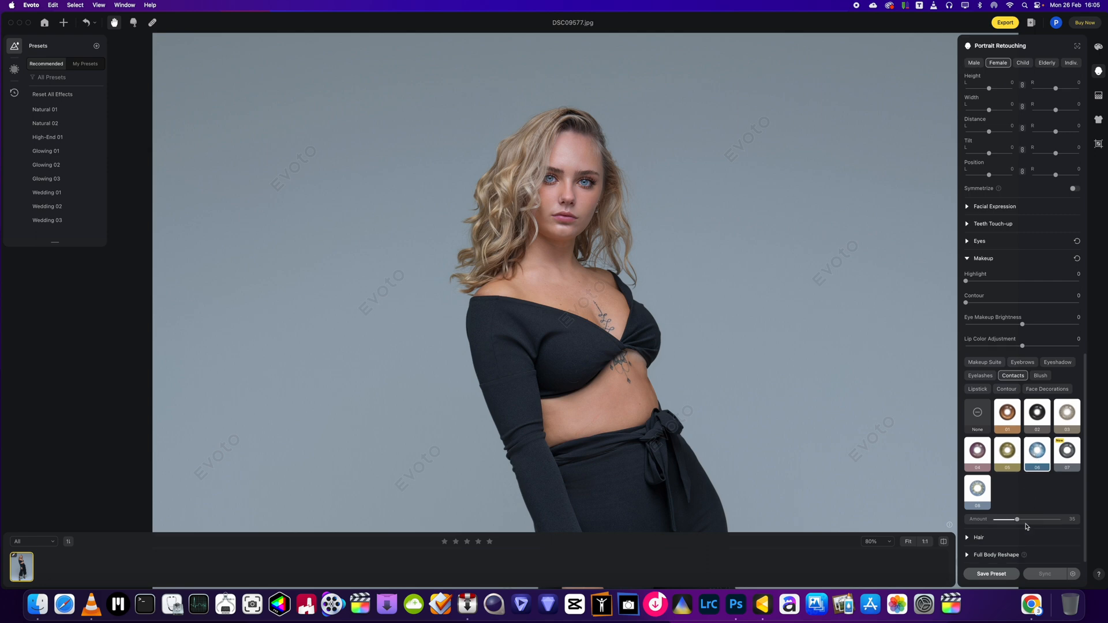
pyautogui.moveTo(1018, 522); pyautogui.dragTo(986, 526)
pyautogui.moveTo(996, 520)
pyautogui.mouseDown()
pyautogui.moveTo(1013, 520)
pyautogui.moveTo(1001, 520)
pyautogui.mouseUp()
# Step: Try several face contour makeup styles, settle on style 05 and set its amount to 18
pyautogui.click(1006, 389)
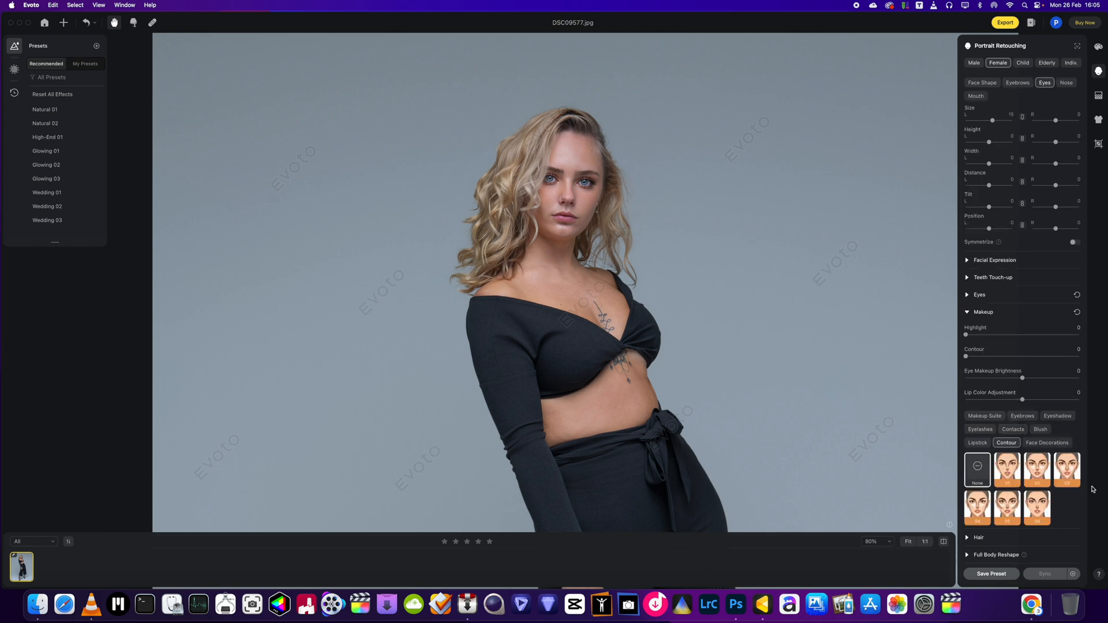
pyautogui.click(1009, 475)
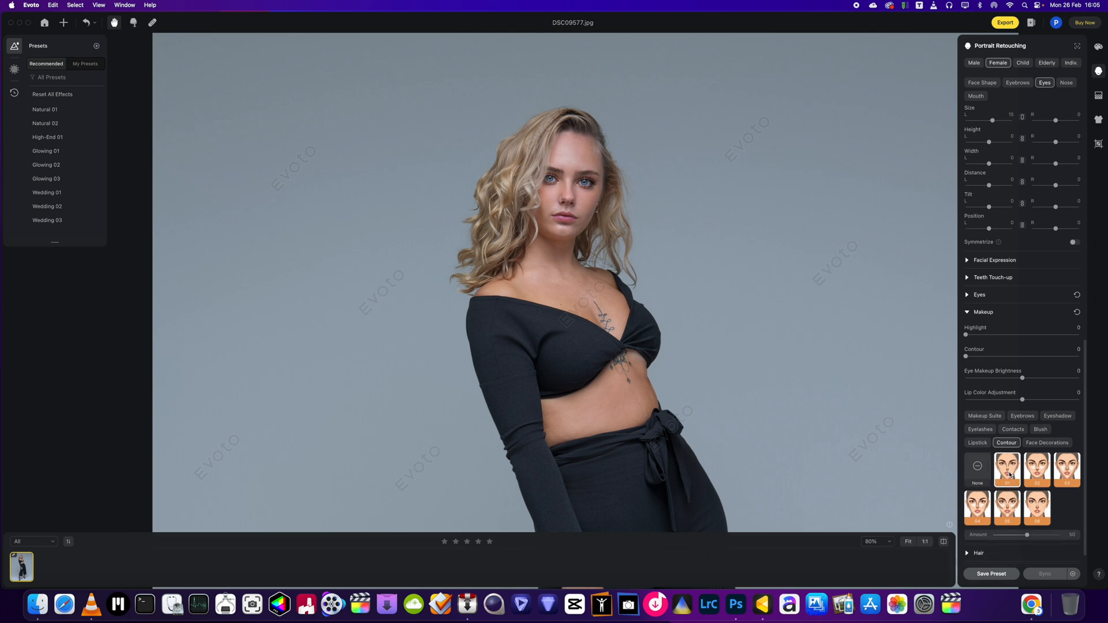
pyautogui.click(1042, 476)
pyautogui.click(1071, 476)
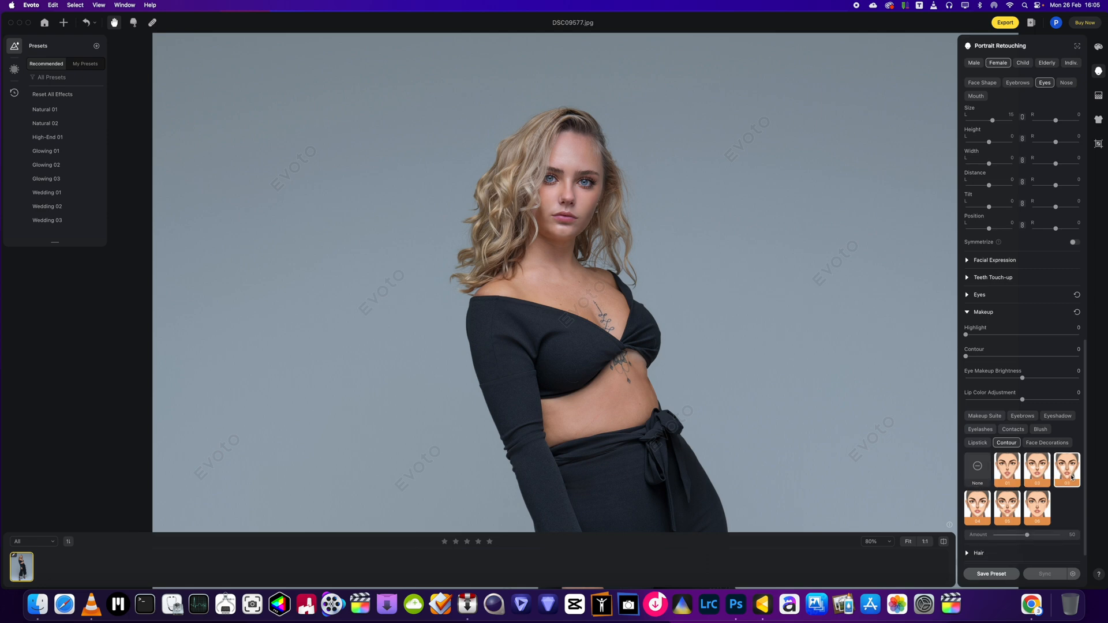
pyautogui.click(1035, 511)
pyautogui.click(1004, 519)
pyautogui.click(1007, 516)
pyautogui.moveTo(1026, 535)
pyautogui.mouseDown()
pyautogui.moveTo(990, 536)
pyautogui.moveTo(1007, 537)
pyautogui.mouseUp()
pyautogui.scroll(-5, 882, 495)
pyautogui.moveTo(800, 473); pyautogui.dragTo(644, 334)
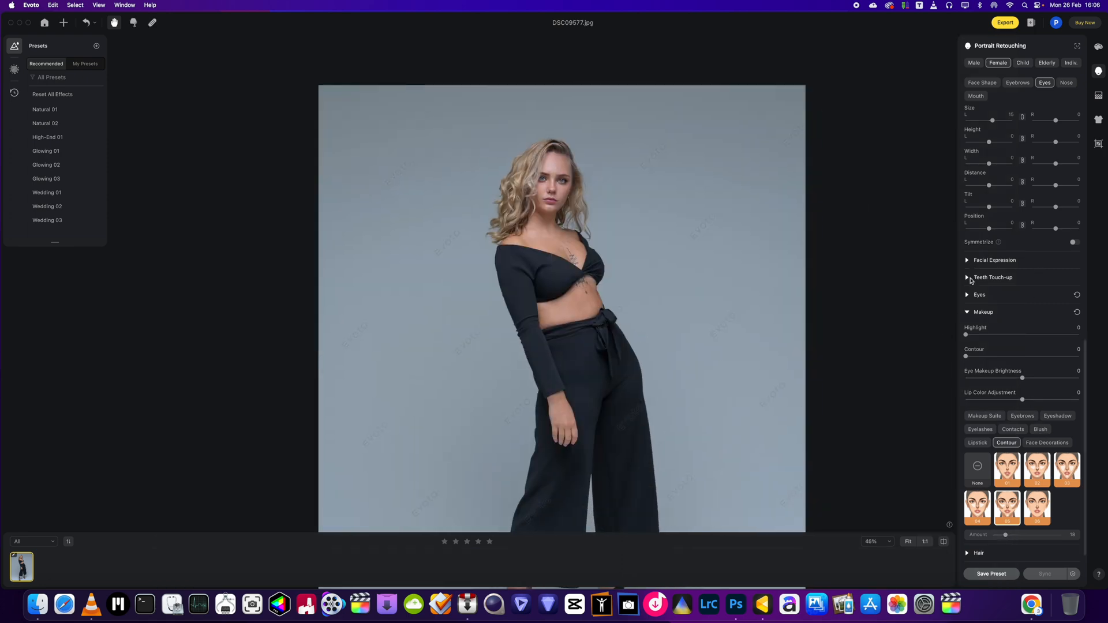
pyautogui.scroll(5, 972, 273)
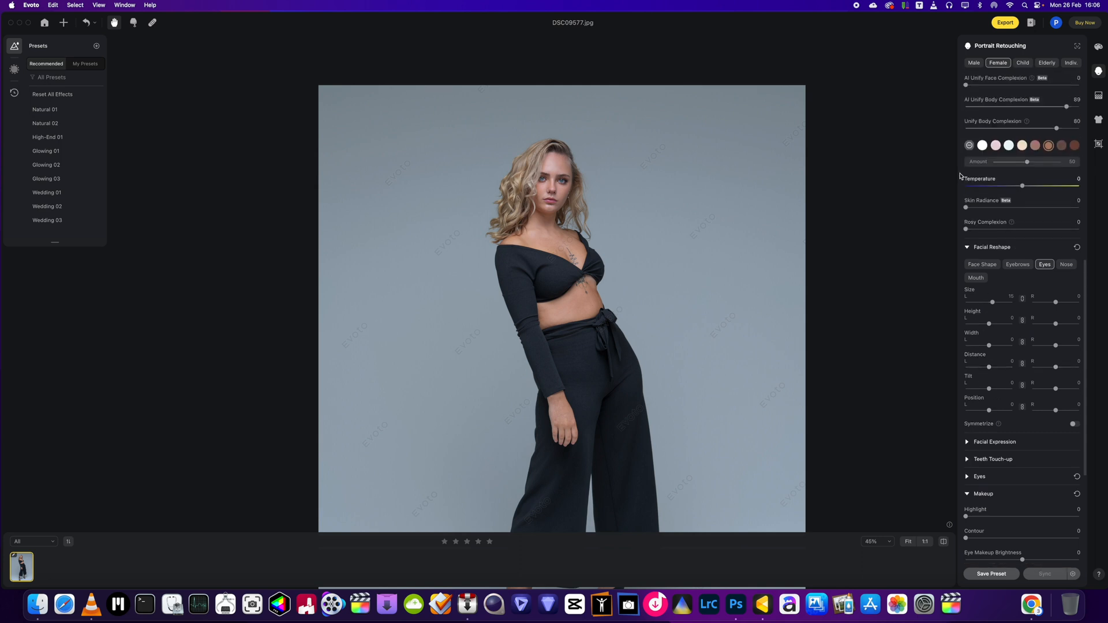
pyautogui.scroll(-4, 972, 271)
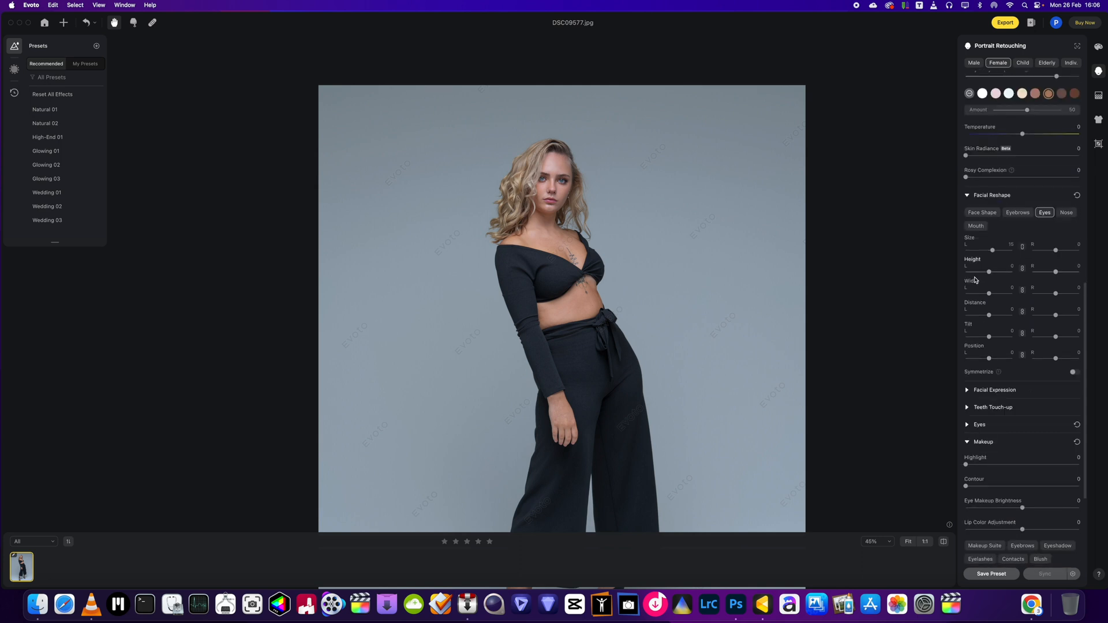
pyautogui.click(967, 312)
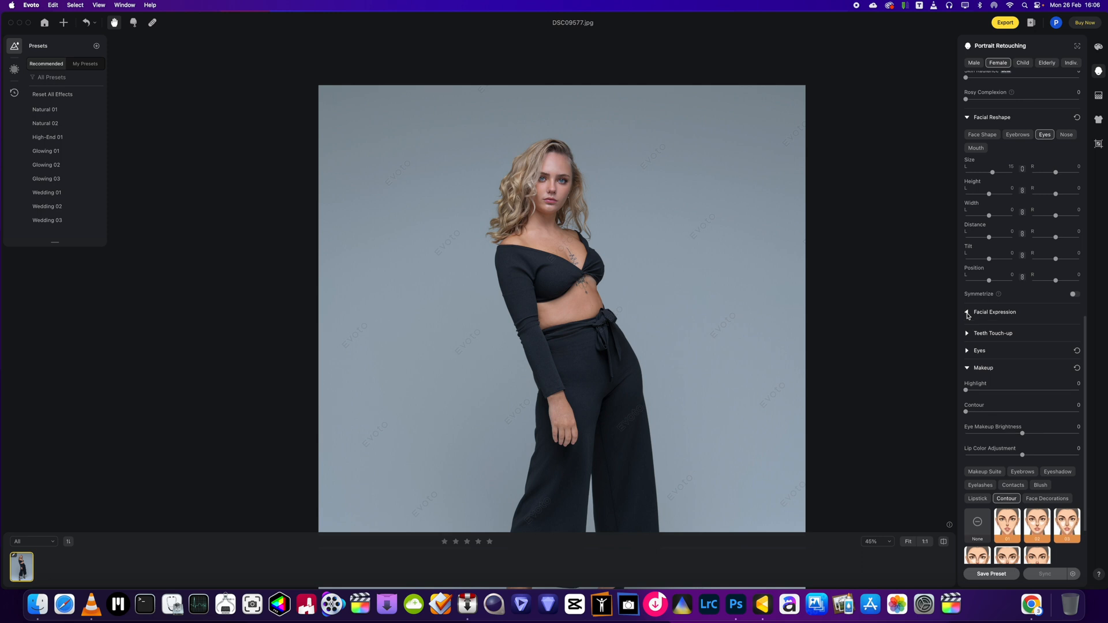
pyautogui.click(966, 313)
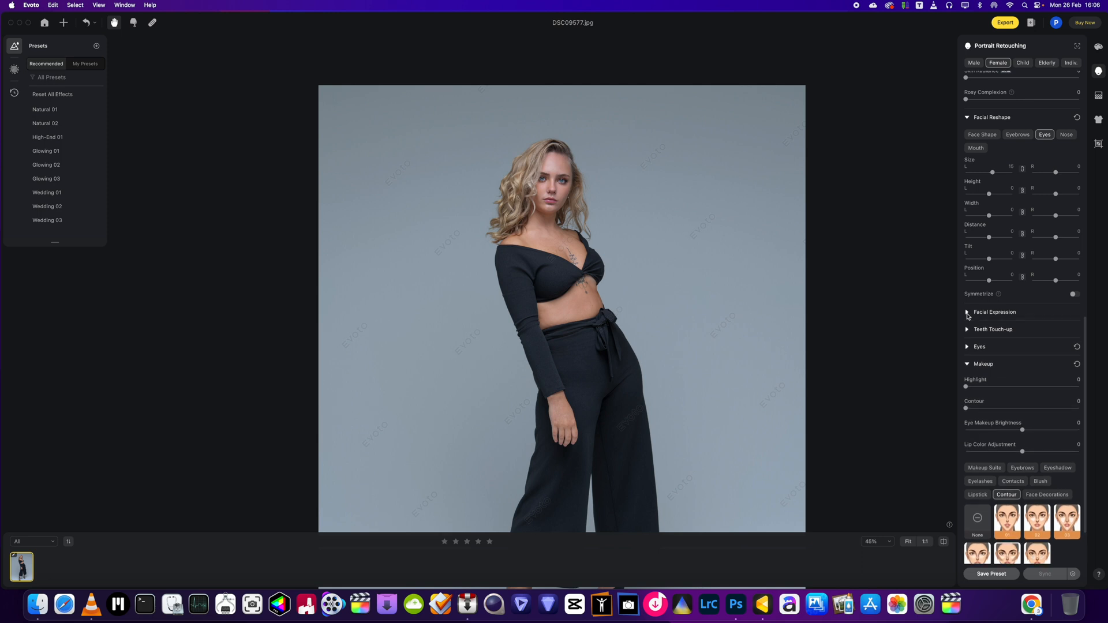
# Step: Adjust the model's hair by setting High Cranial Top to 36 and Hairline to -59
pyautogui.click(967, 364)
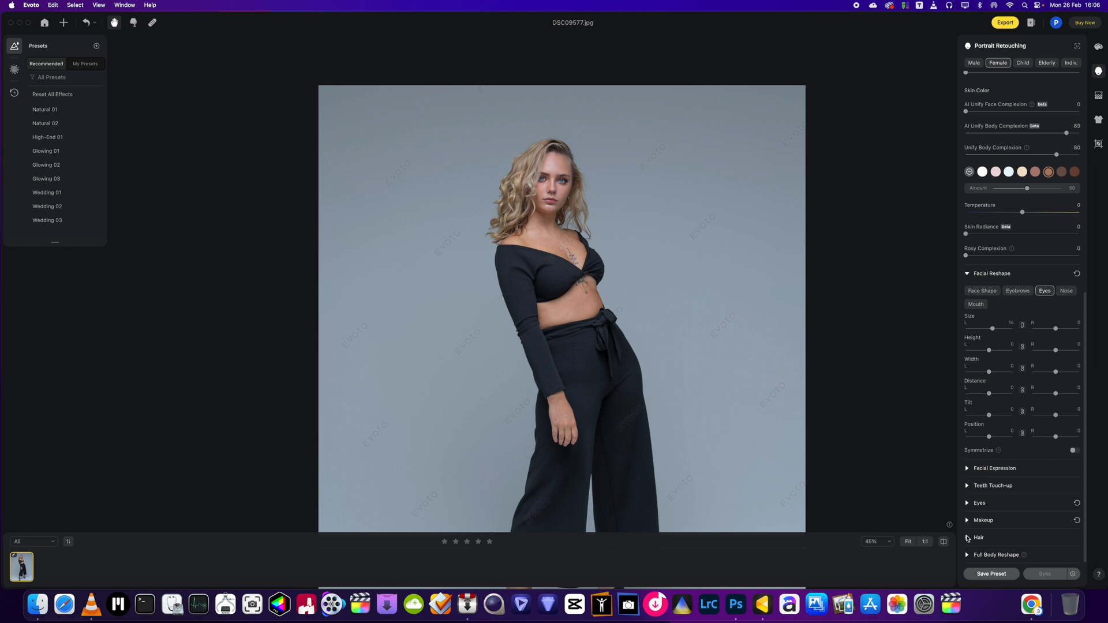
pyautogui.click(967, 538)
pyautogui.scroll(-3, 848, 445)
pyautogui.scroll(1, 730, 424)
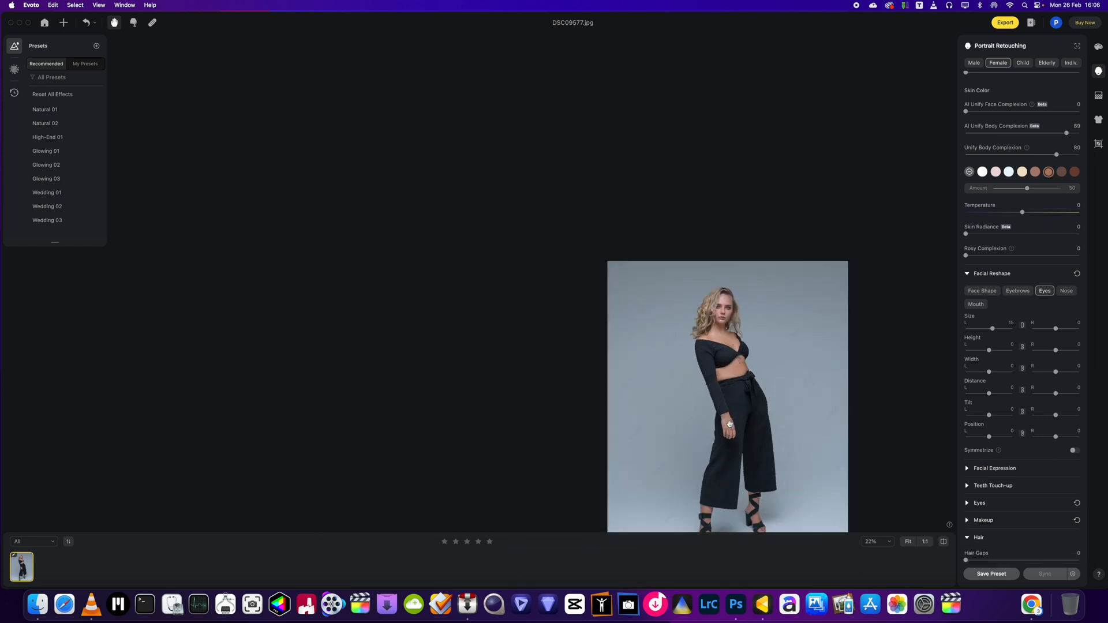
pyautogui.scroll(4, 729, 424)
pyautogui.scroll(-2, 1047, 486)
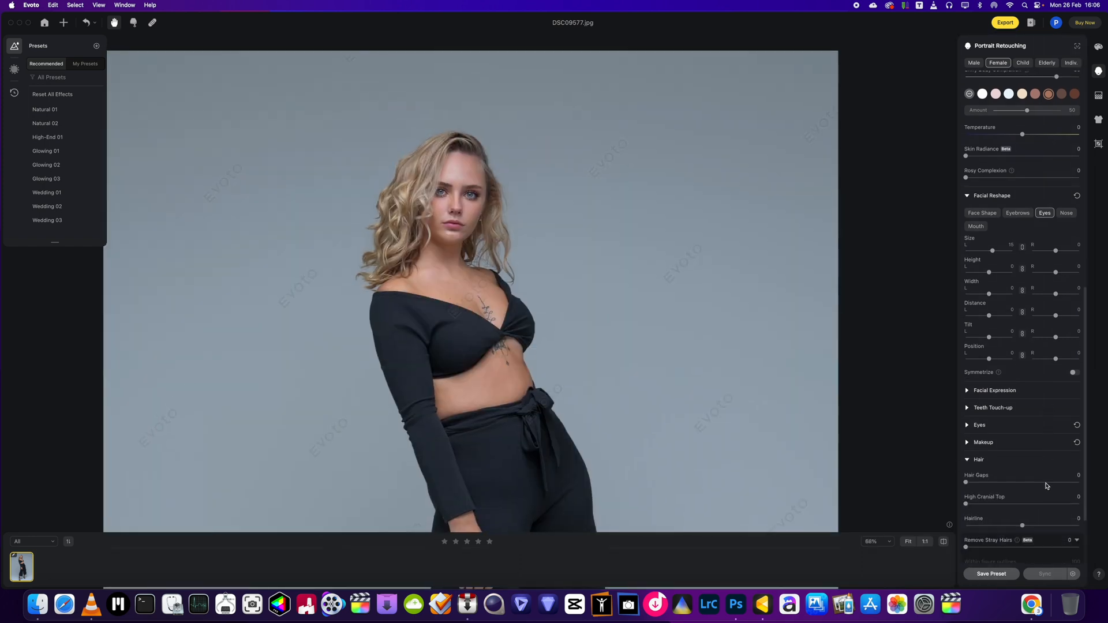
pyautogui.scroll(-2, 1046, 486)
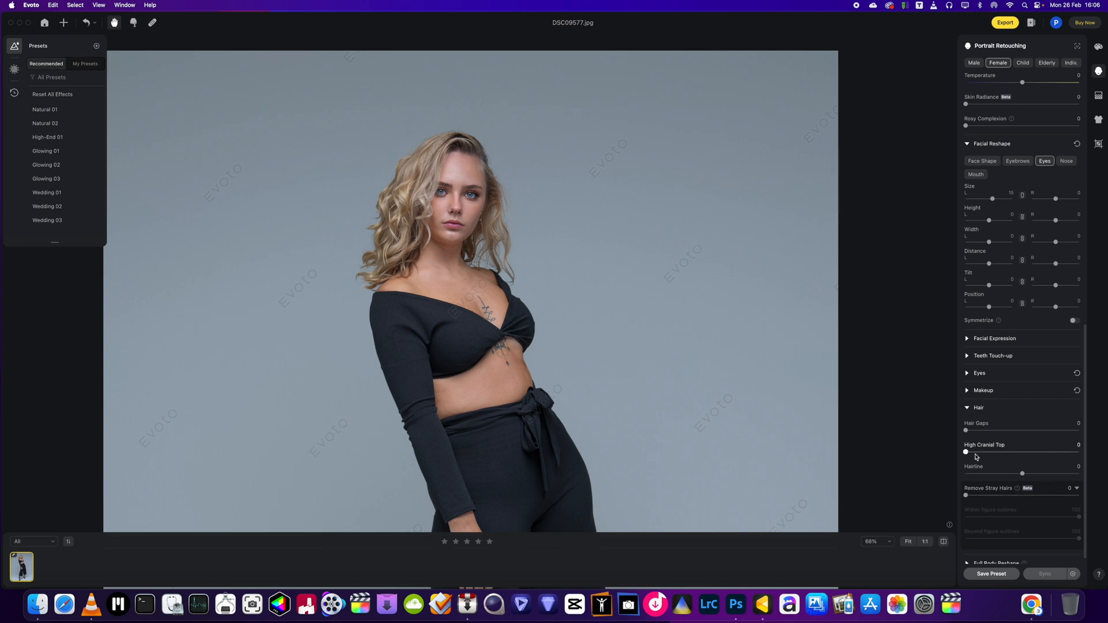
pyautogui.moveTo(966, 453); pyautogui.dragTo(1007, 459)
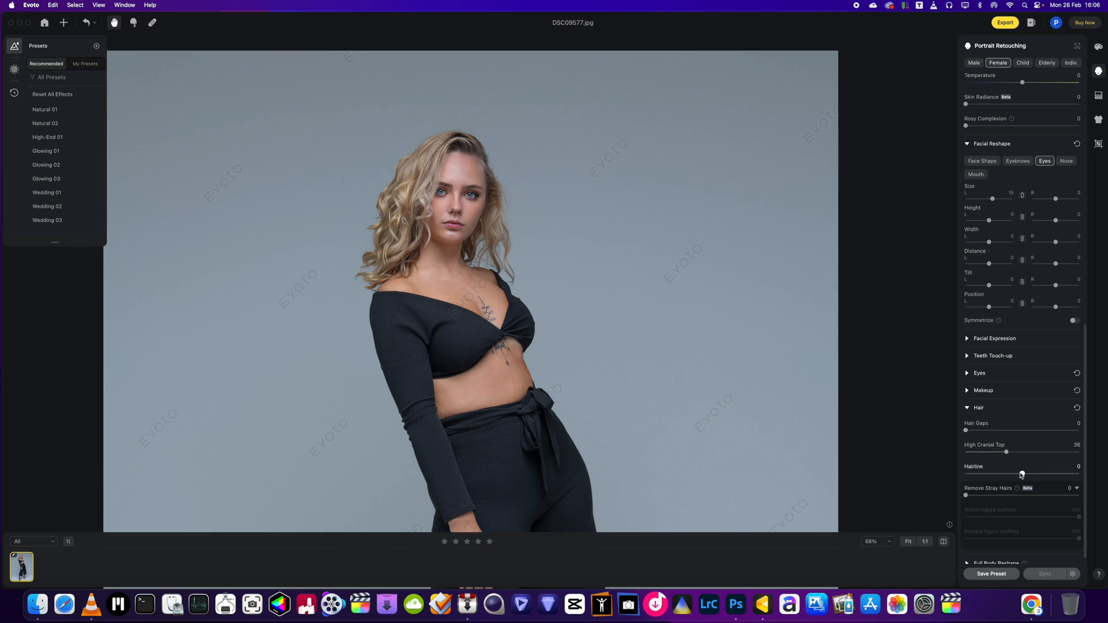
pyautogui.moveTo(1021, 474); pyautogui.dragTo(988, 479)
pyautogui.scroll(-3, 771, 437)
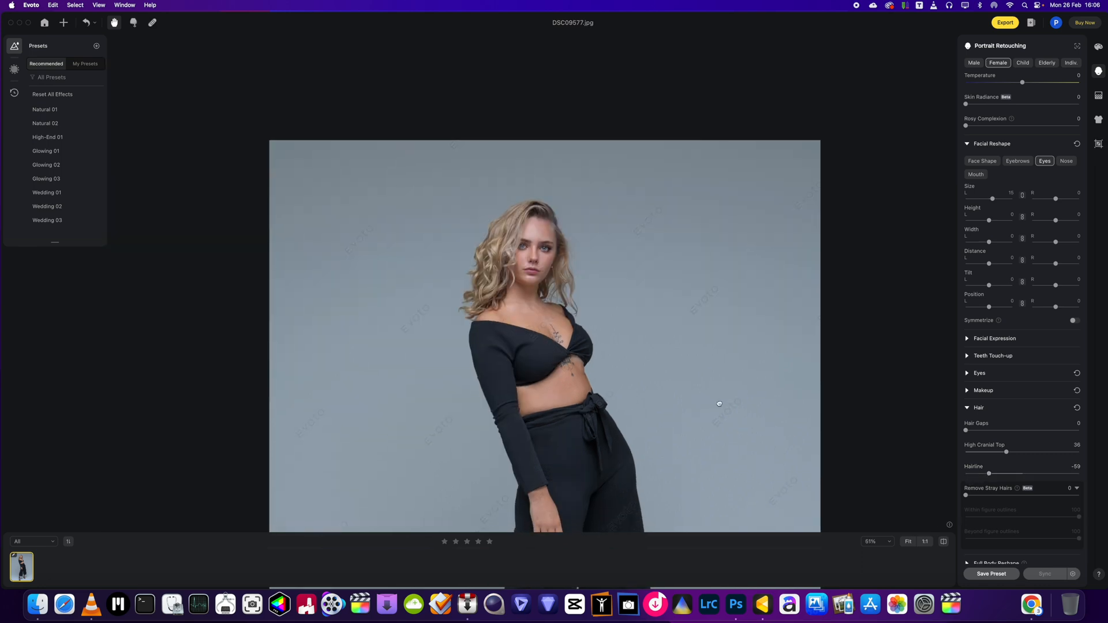
pyautogui.moveTo(717, 403); pyautogui.dragTo(655, 292)
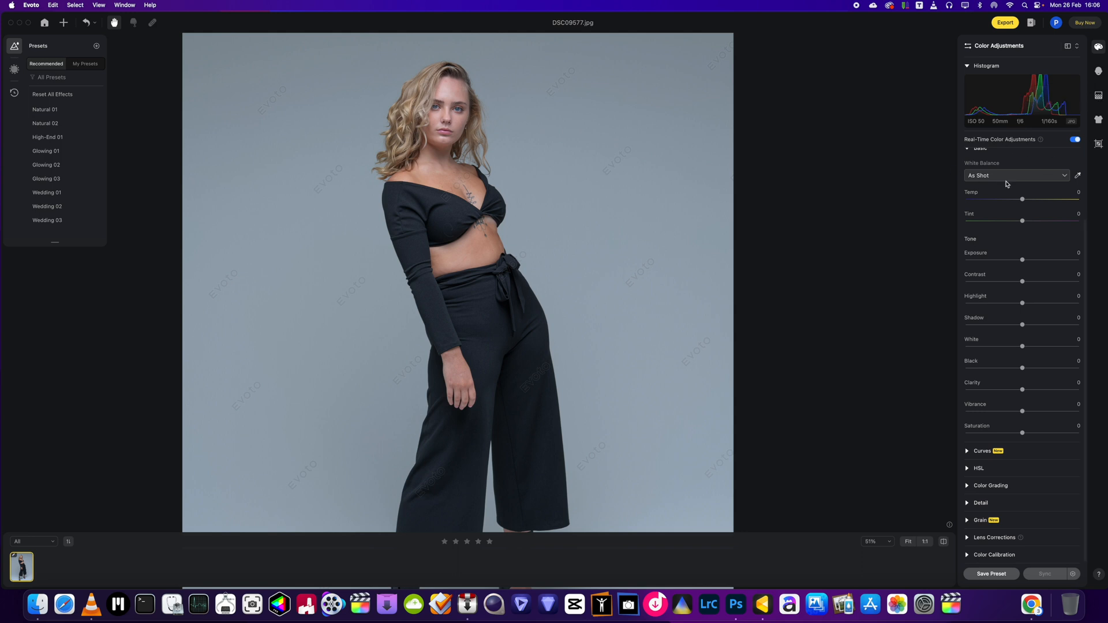
# Step: Cool only the background by setting its local color Temp to -56
pyautogui.scroll(3, 1007, 179)
pyautogui.scroll(1, 1008, 191)
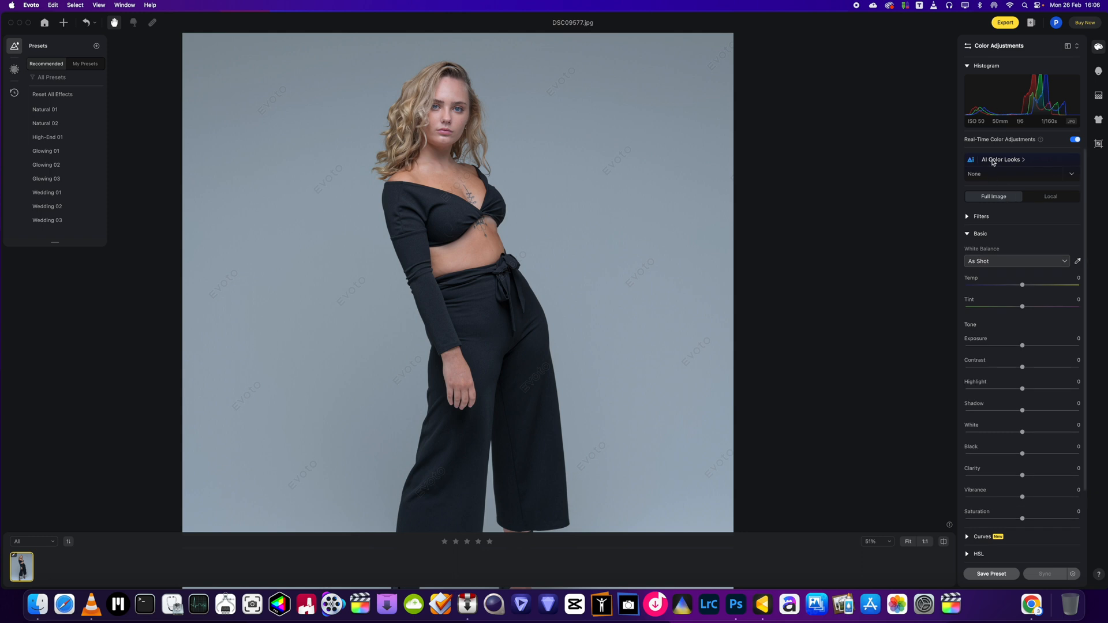
pyautogui.click(1051, 199)
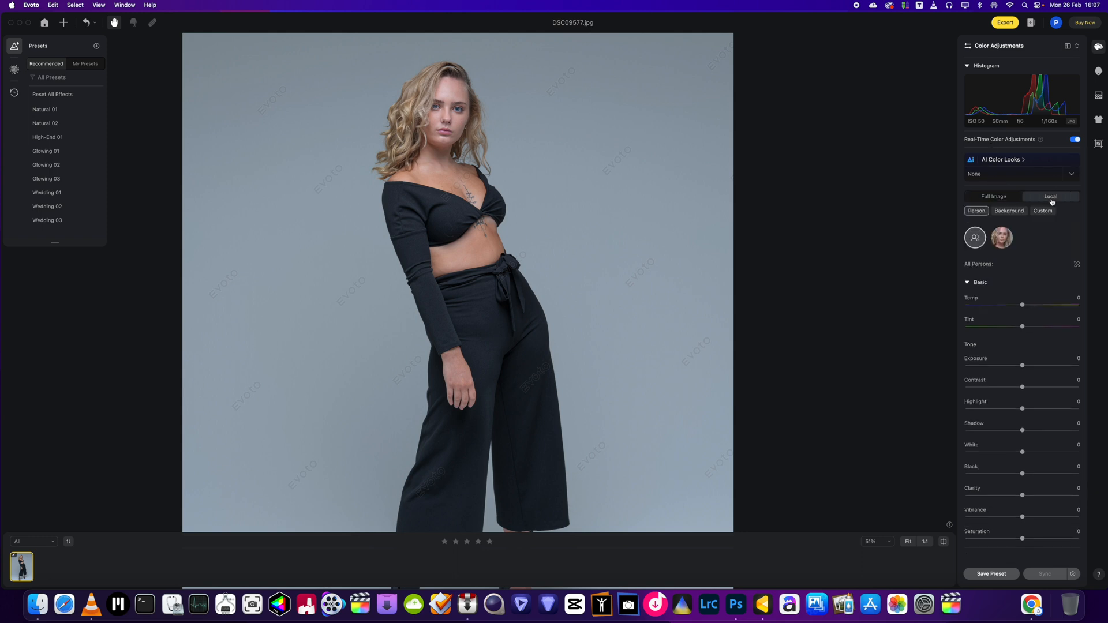
pyautogui.click(1013, 211)
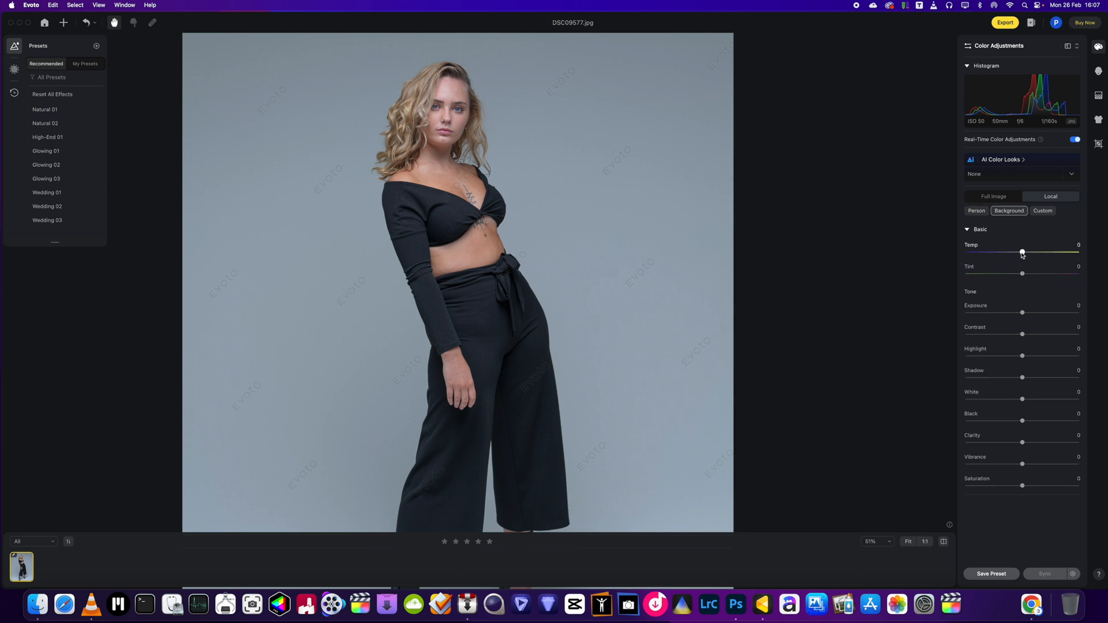
pyautogui.moveTo(1021, 254); pyautogui.dragTo(990, 258)
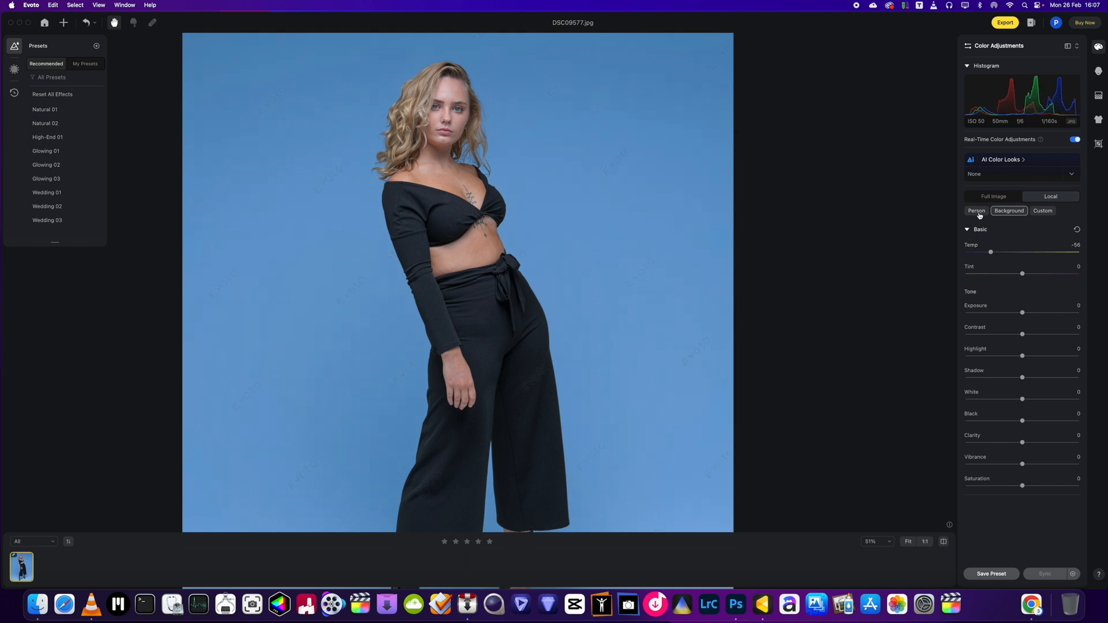
# Step: Apply the Nile Blue Film AI color look to the full image at strength 121
pyautogui.click(983, 198)
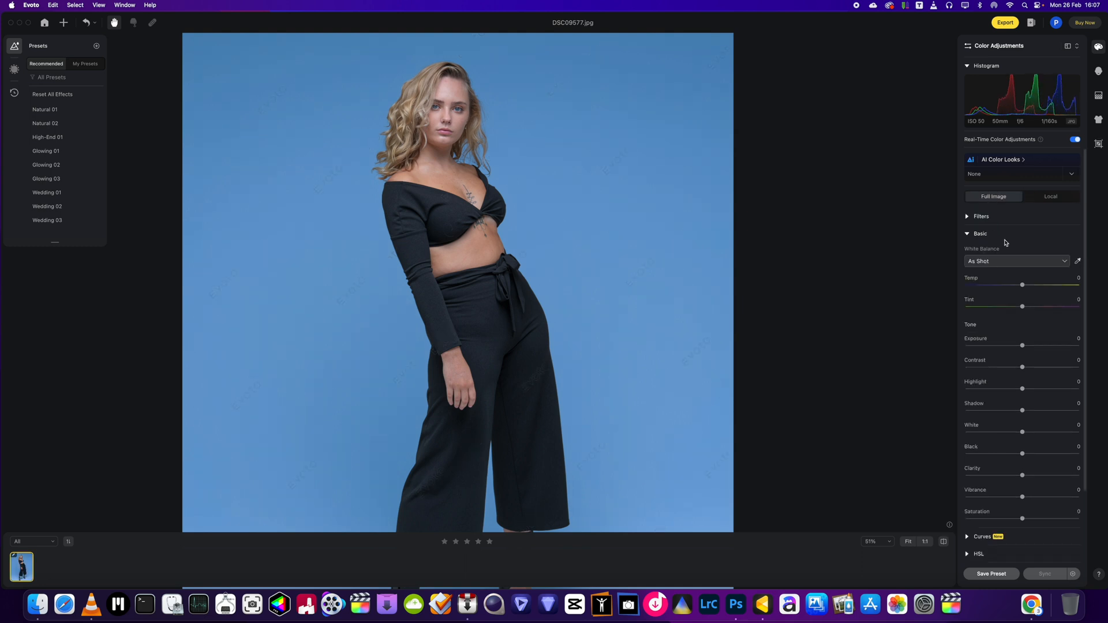
pyautogui.click(968, 217)
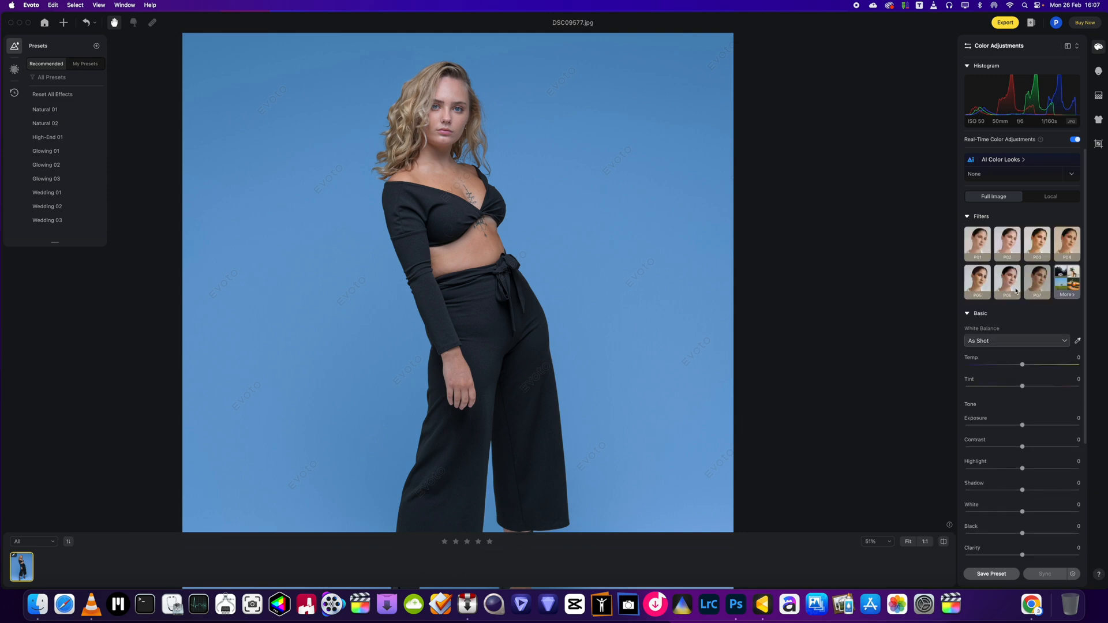
pyautogui.click(968, 216)
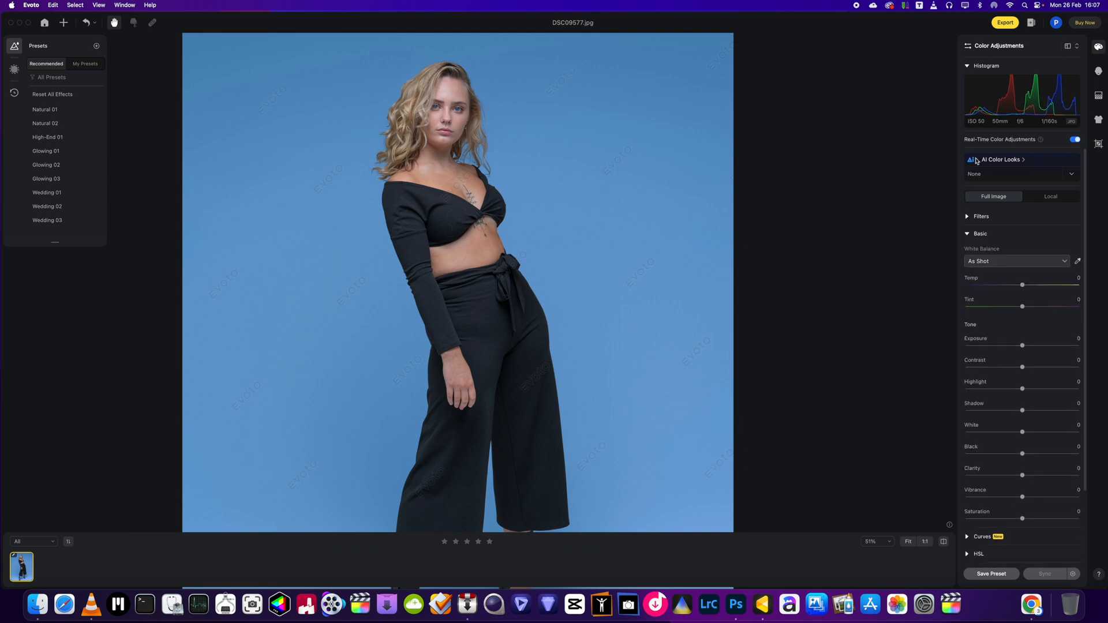
pyautogui.click(979, 161)
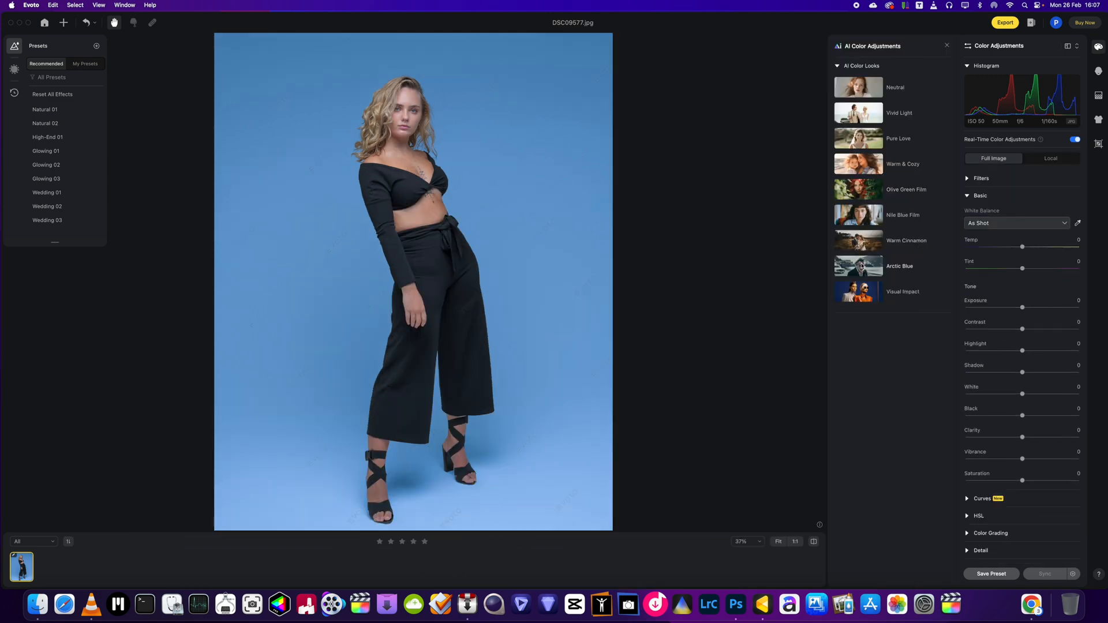
pyautogui.click(860, 222)
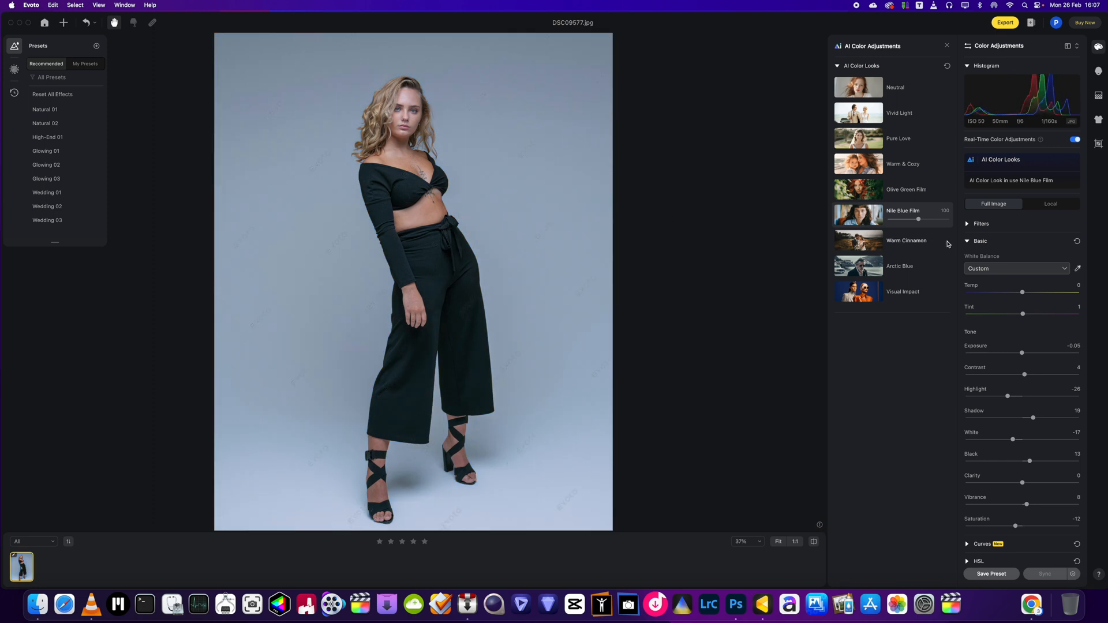
pyautogui.moveTo(921, 222)
pyautogui.mouseDown()
pyautogui.moveTo(939, 222)
pyautogui.moveTo(928, 224)
pyautogui.mouseUp()
# Step: Set the local background color Temp to -66 and its Exposure to -0.1
pyautogui.click(1056, 206)
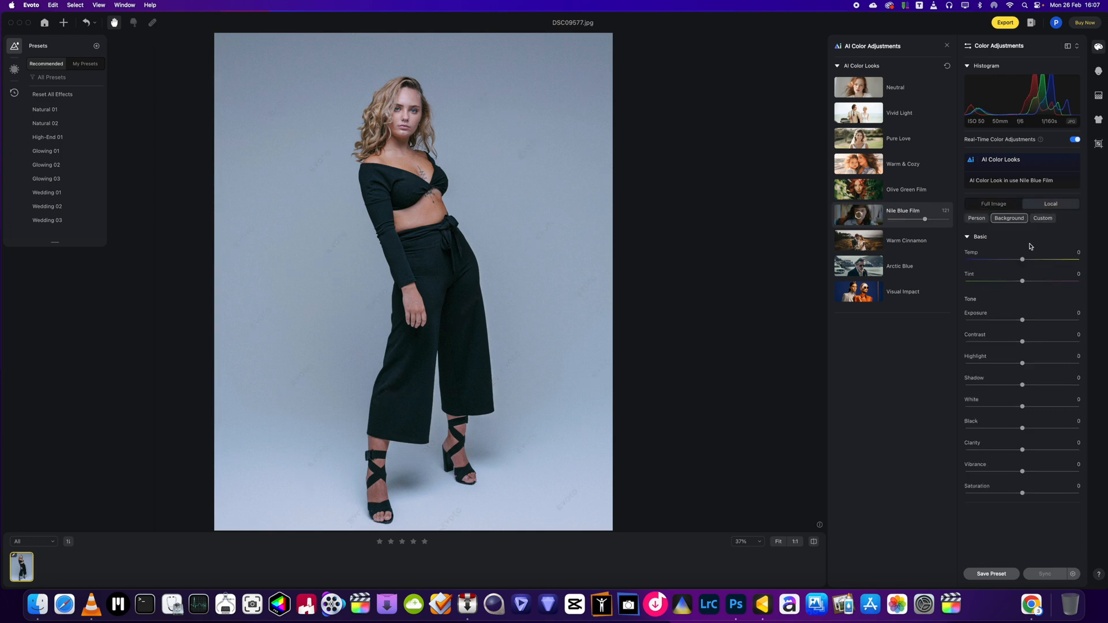
pyautogui.moveTo(1022, 259); pyautogui.dragTo(986, 266)
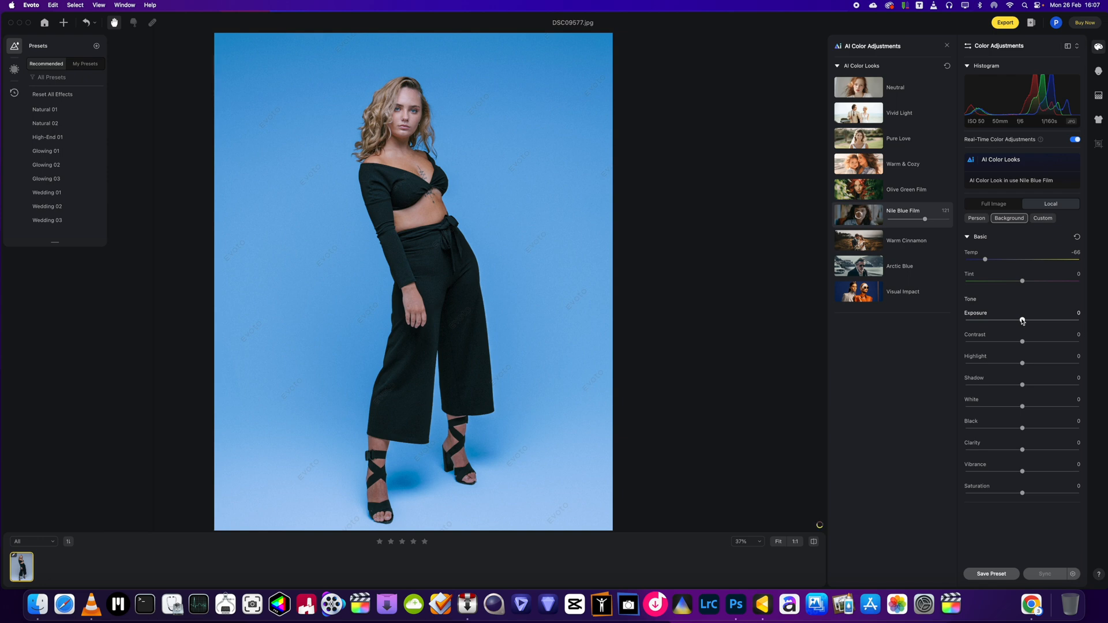
pyautogui.moveTo(1022, 320); pyautogui.dragTo(1021, 321)
# Step: Refine the local background tone with Highlight -17, Shadow 31, Black -17 and Clarity 6
pyautogui.moveTo(1022, 364); pyautogui.dragTo(1041, 389)
pyautogui.click(1023, 407)
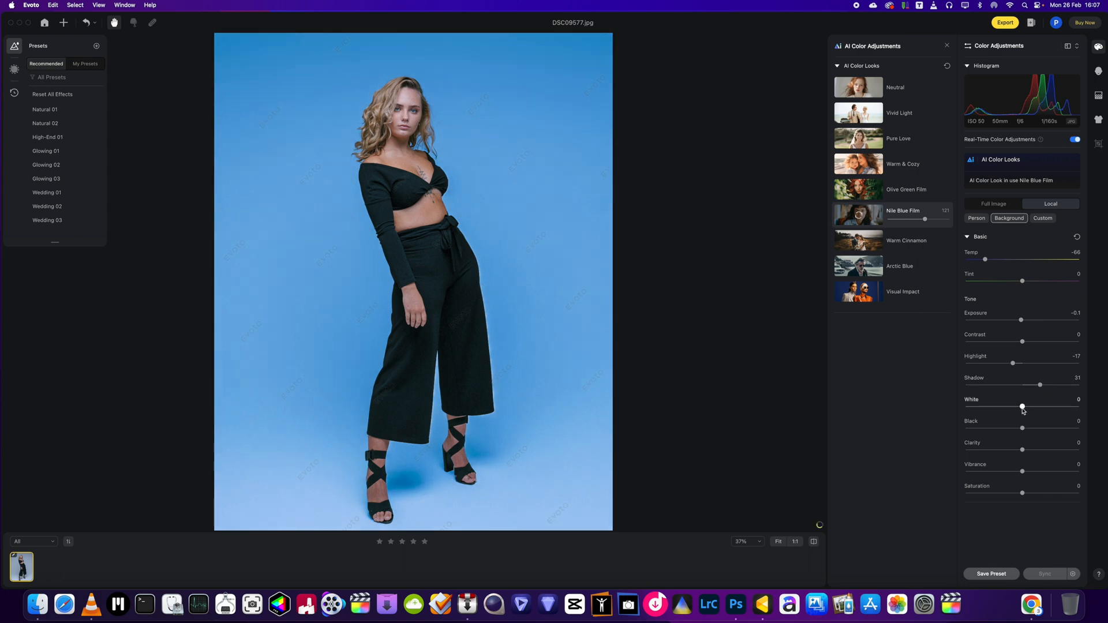
pyautogui.moveTo(1021, 428); pyautogui.dragTo(1025, 450)
pyautogui.click(1023, 450)
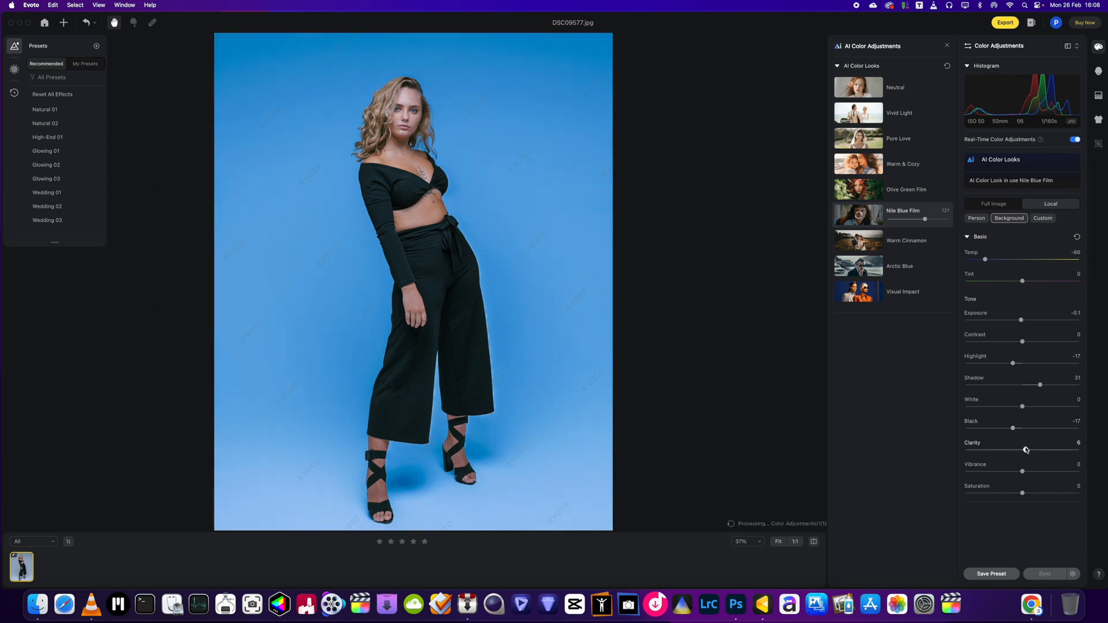
# Step: Reduce the Nile Blue Film AI color look strength to 0
pyautogui.scroll(5, 421, 120)
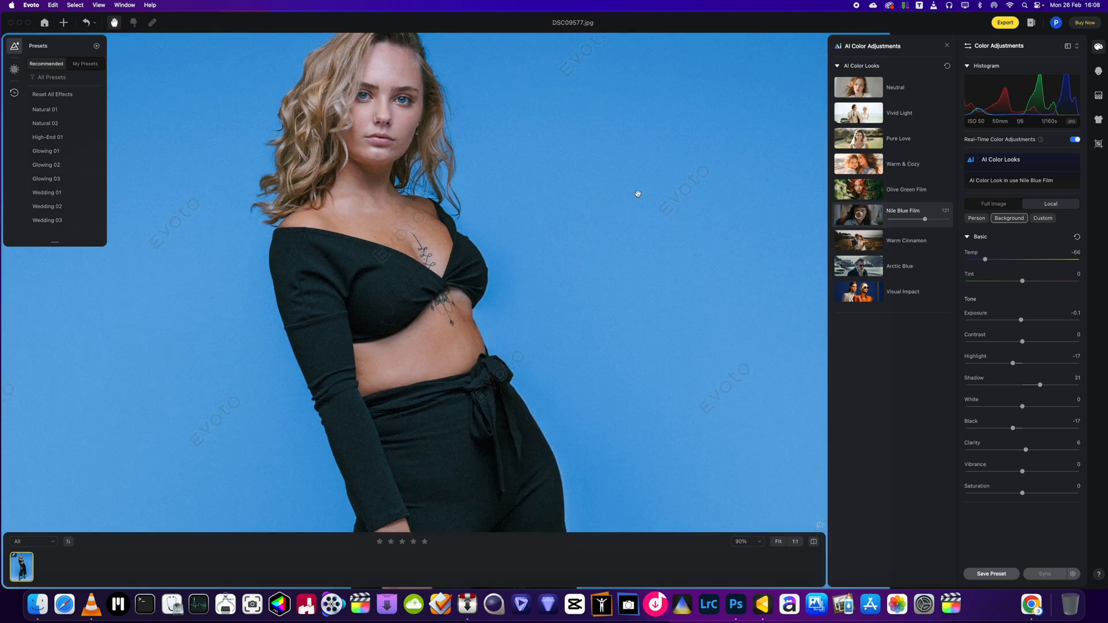
pyautogui.click(920, 220)
pyautogui.moveTo(921, 221); pyautogui.dragTo(887, 223)
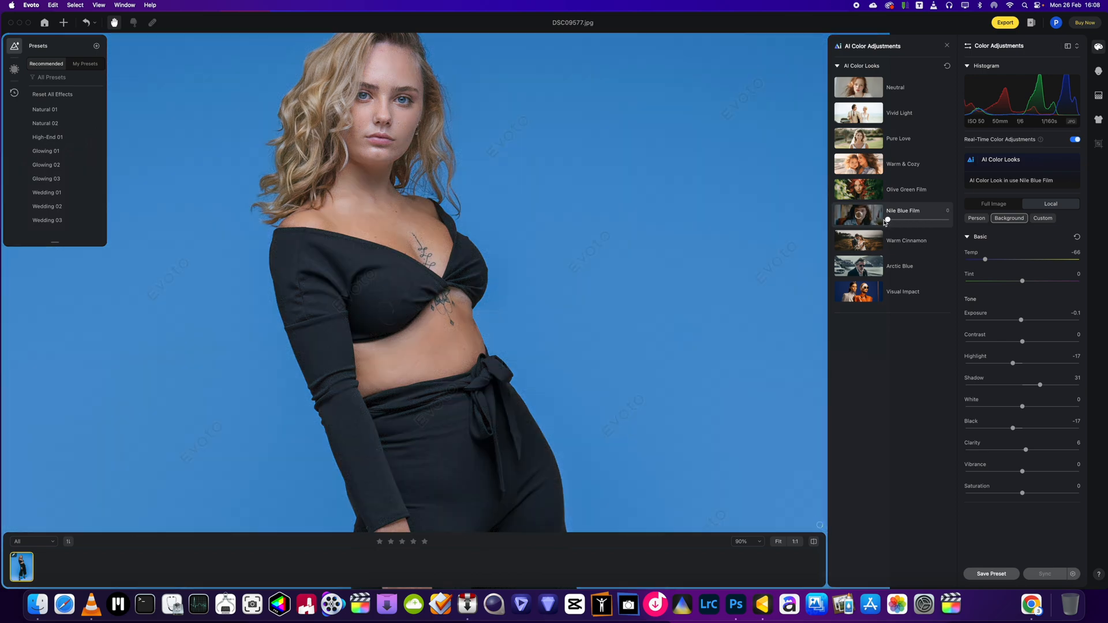
pyautogui.scroll(-3, 686, 247)
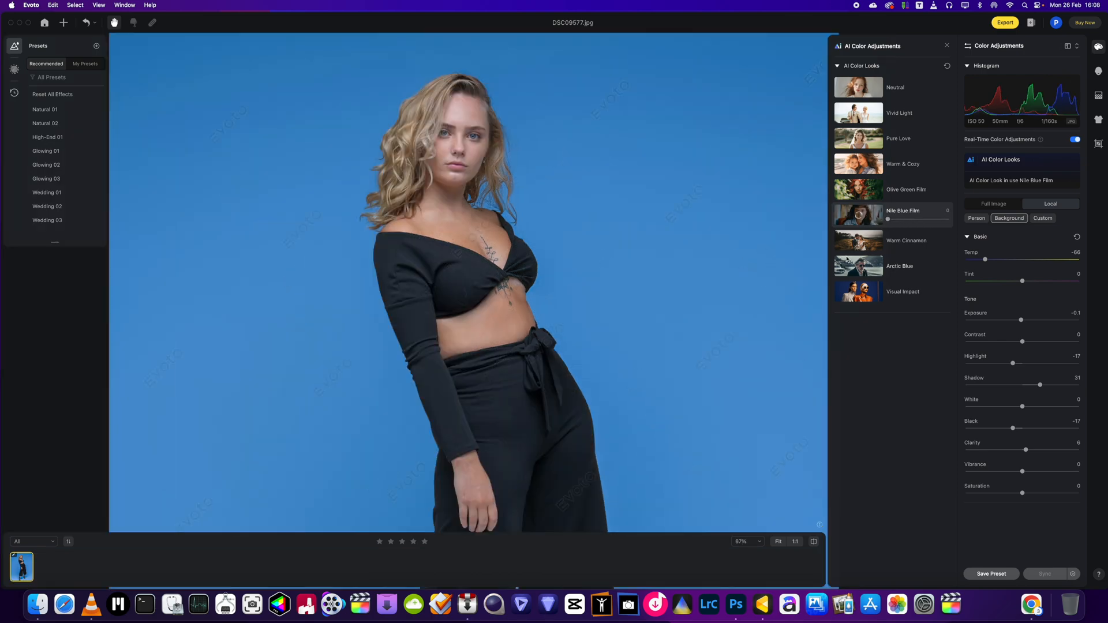
pyautogui.moveTo(888, 221); pyautogui.dragTo(890, 222)
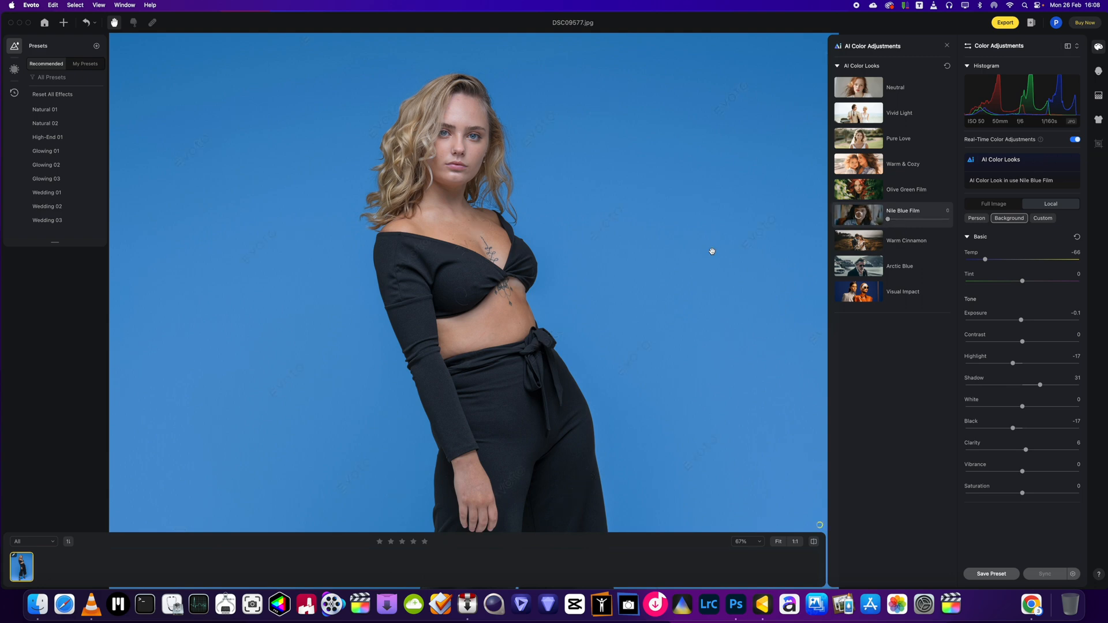
pyautogui.scroll(-3, 636, 267)
pyautogui.hscroll(3, 635, 267)
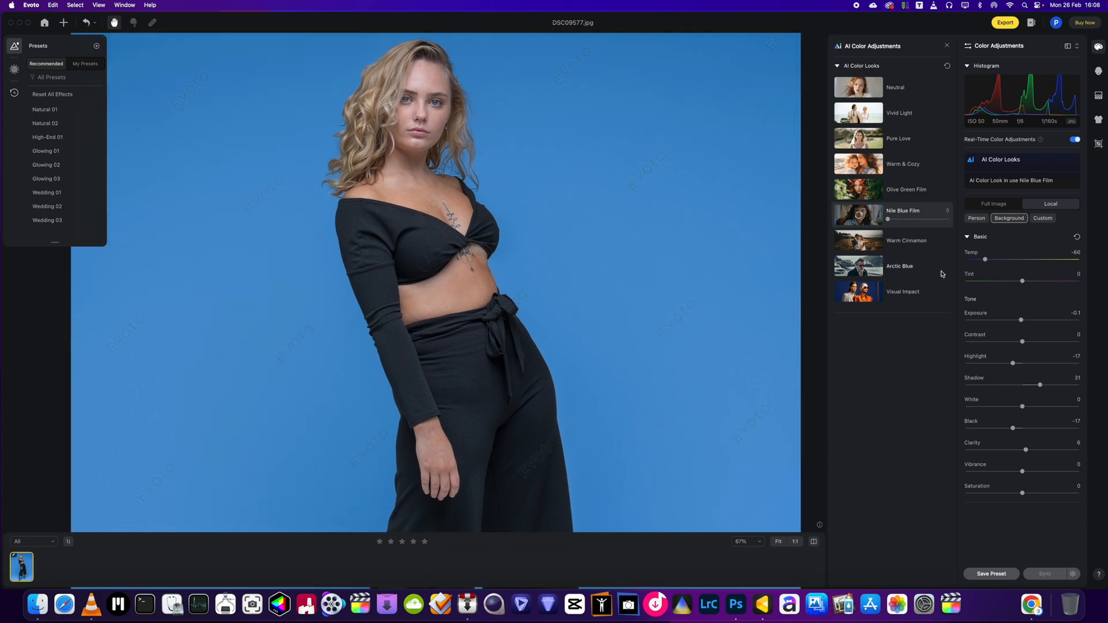
# Step: Adjust the local person color with Contrast 18, Shadow -6, Black -5 and Saturation 2
pyautogui.click(981, 218)
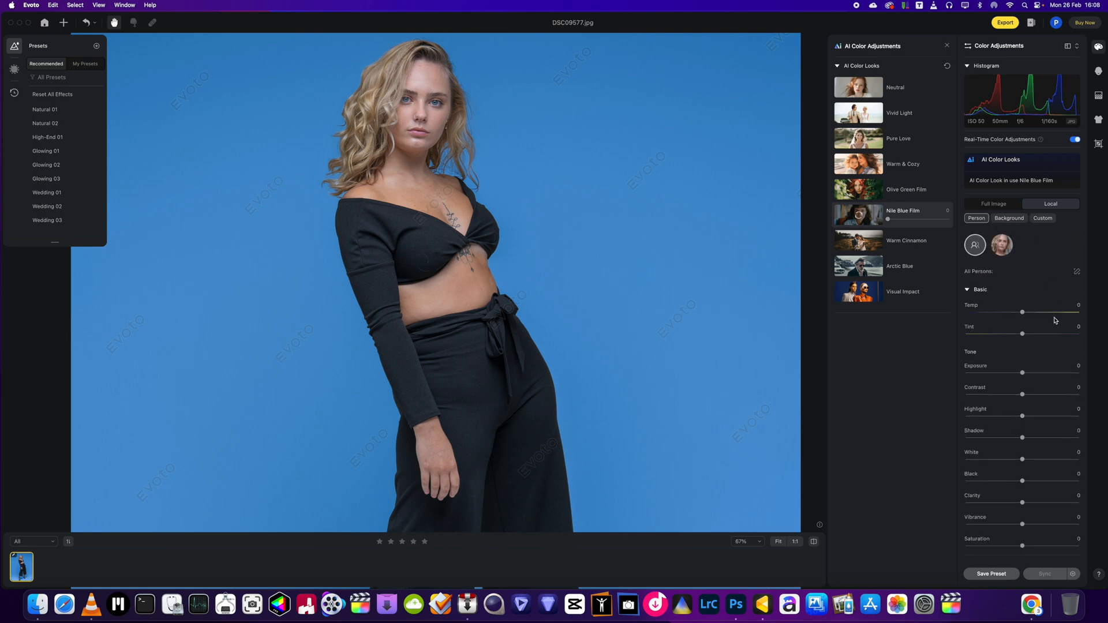
pyautogui.moveTo(1024, 397); pyautogui.dragTo(1028, 398)
pyautogui.moveTo(1032, 397); pyautogui.dragTo(1033, 397)
pyautogui.moveTo(1022, 438)
pyautogui.mouseDown()
pyautogui.moveTo(1033, 440)
pyautogui.moveTo(1019, 443)
pyautogui.mouseUp()
pyautogui.moveTo(1021, 482); pyautogui.dragTo(1021, 484)
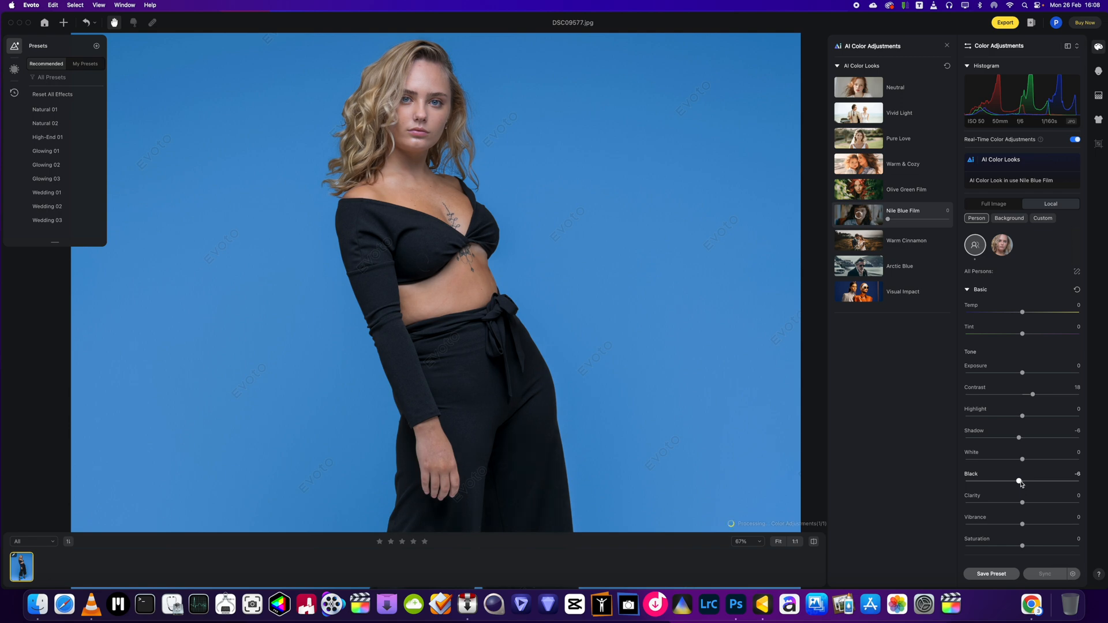
pyautogui.scroll(-5, 638, 418)
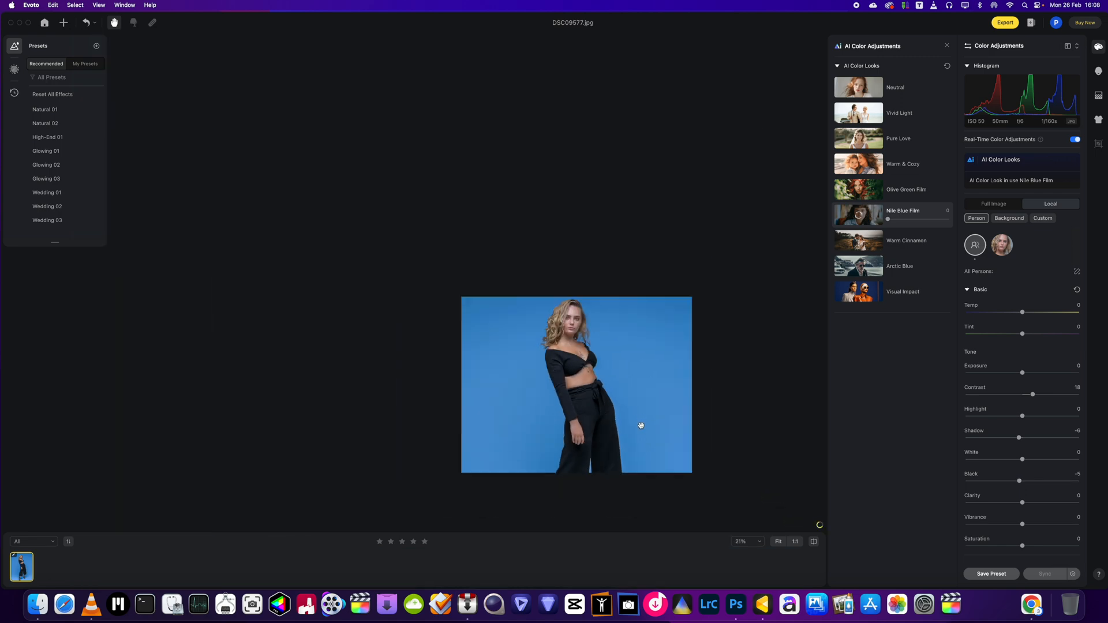
pyautogui.scroll(2, 521, 285)
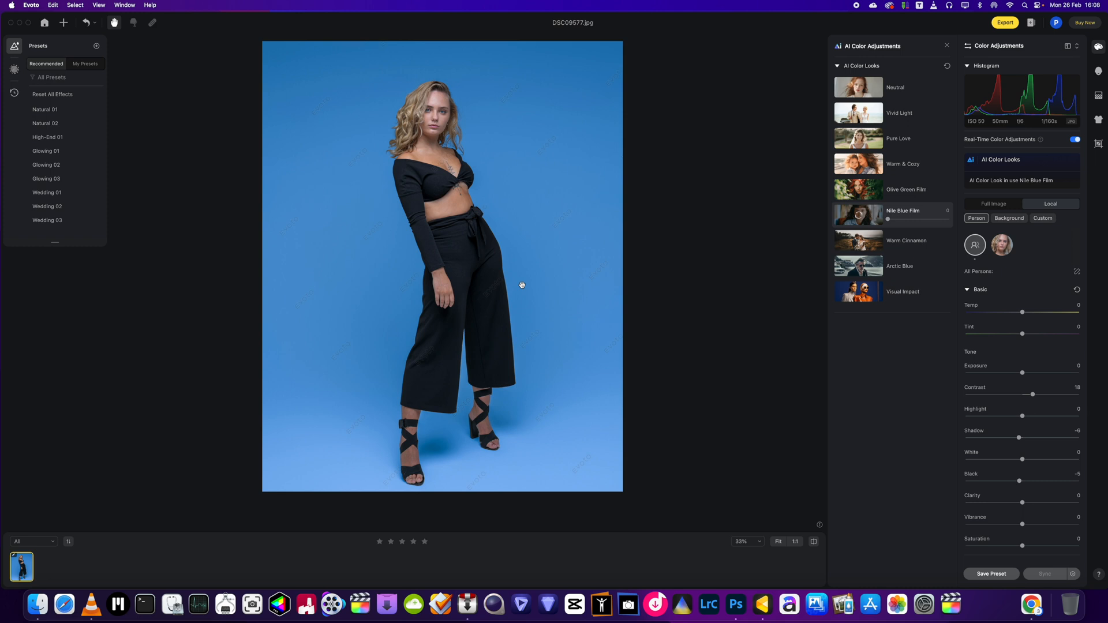
pyautogui.scroll(1, 521, 285)
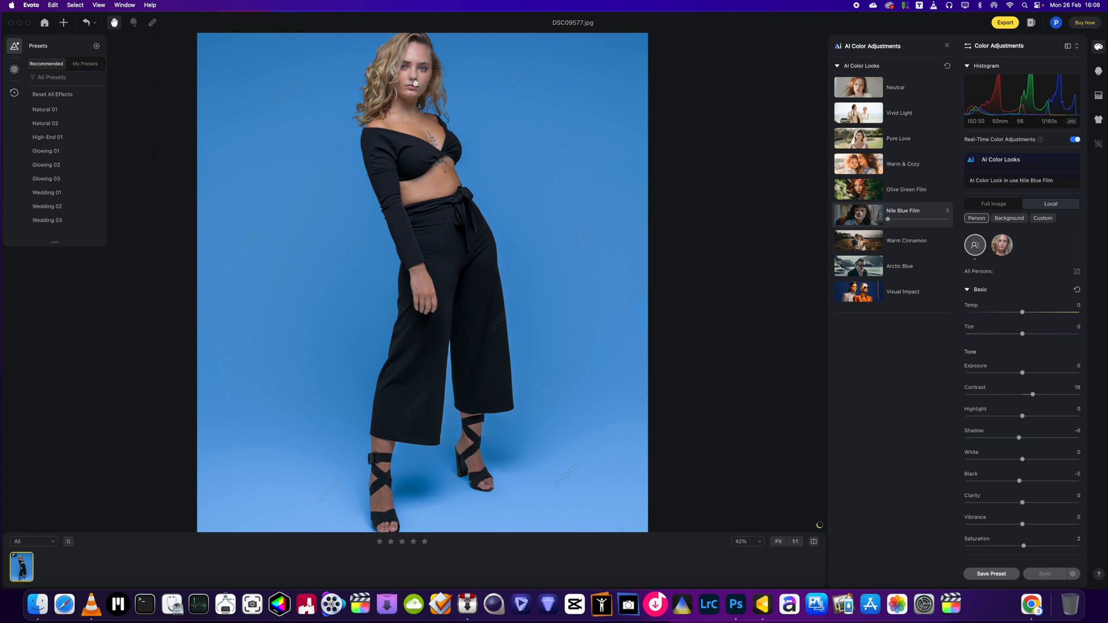
pyautogui.moveTo(415, 83); pyautogui.dragTo(436, 167)
# Step: Apply lipstick shade 07 to the model's lips in the portrait makeup settings
pyautogui.scroll(5, 437, 168)
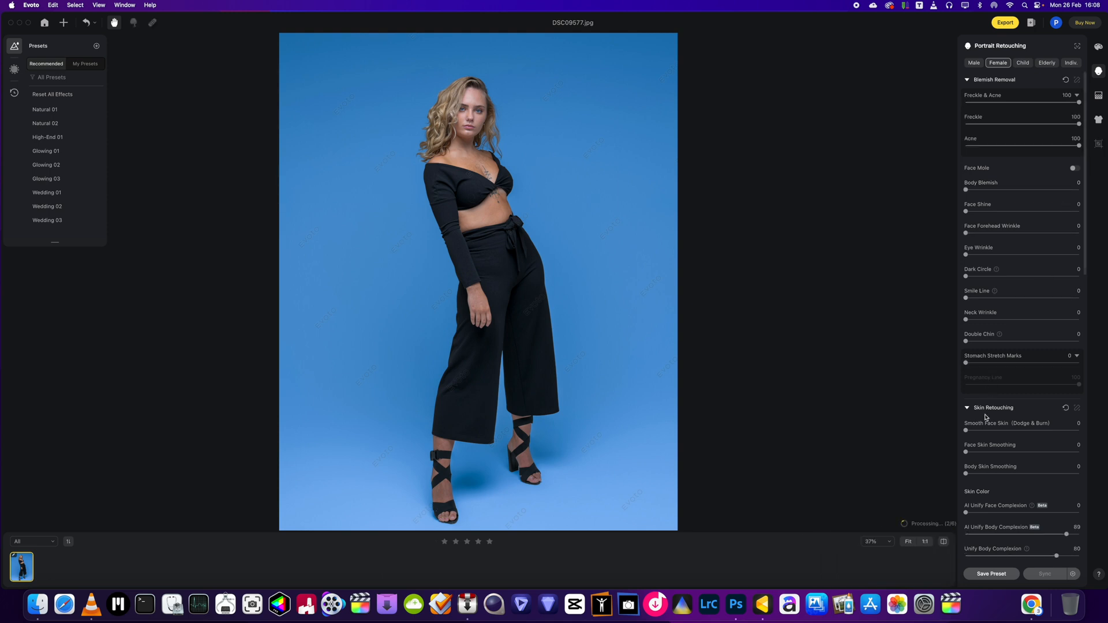
pyautogui.scroll(-3, 986, 484)
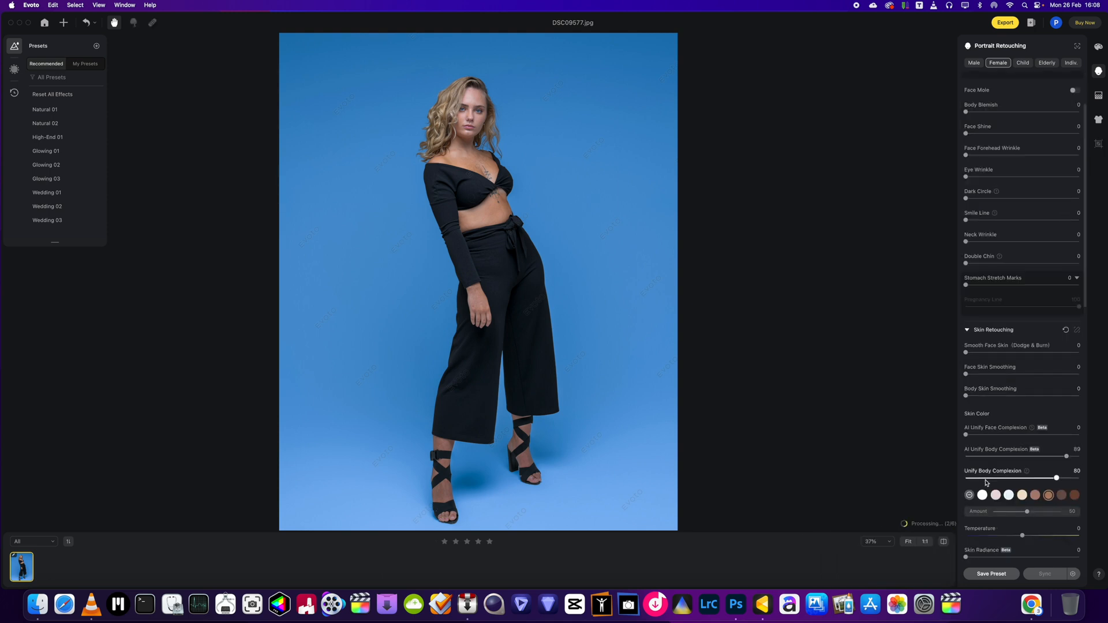
pyautogui.scroll(-2, 998, 418)
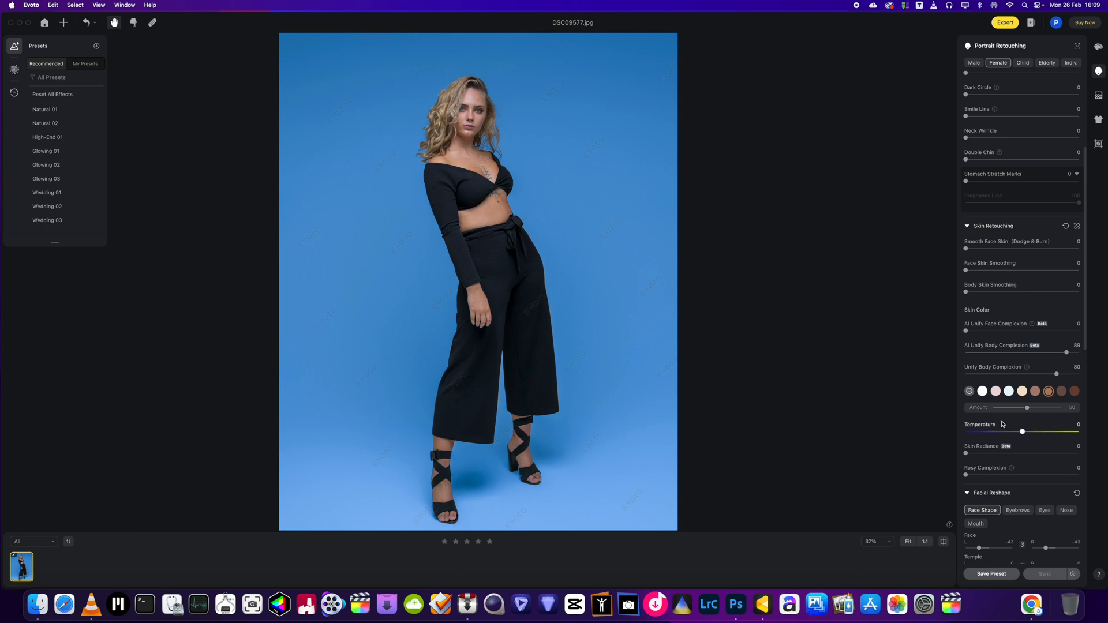
pyautogui.scroll(-4, 1000, 420)
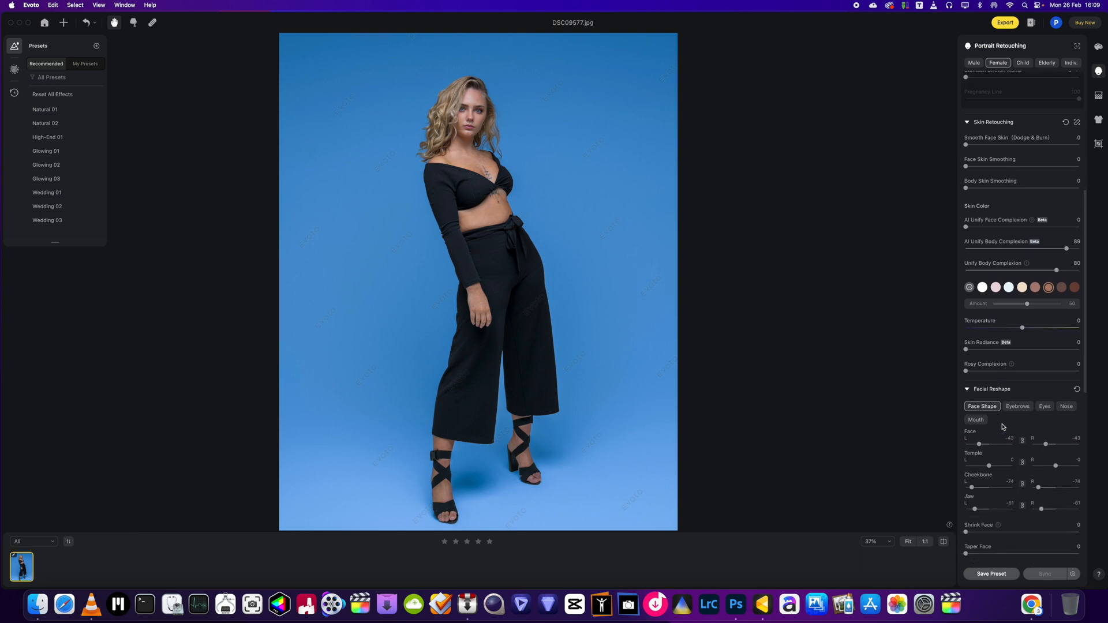
pyautogui.scroll(-9, 1002, 426)
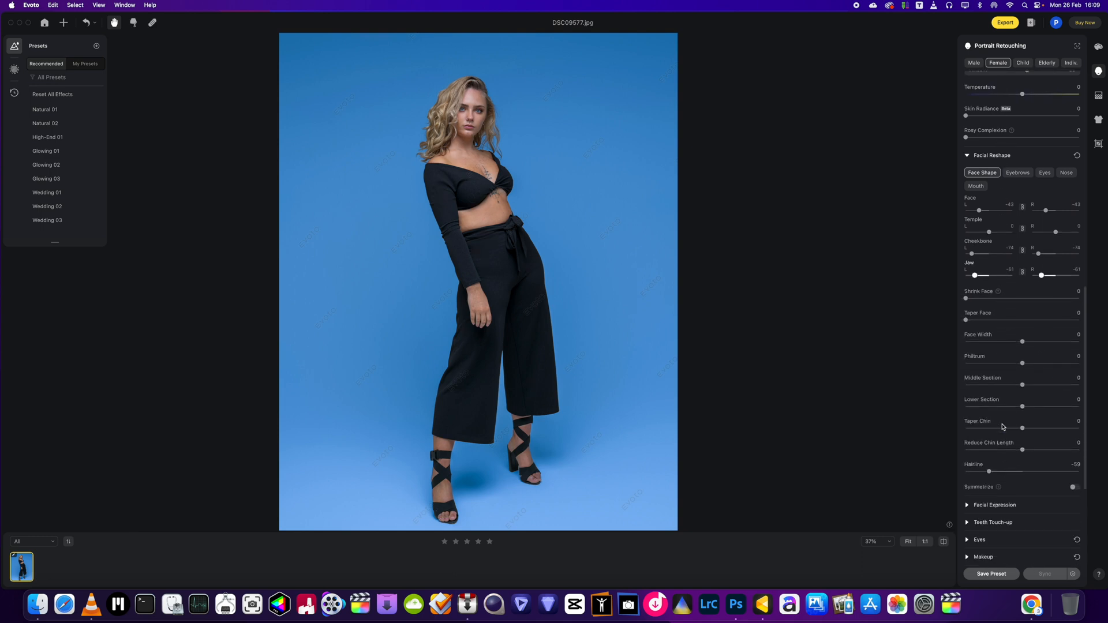
pyautogui.scroll(-2, 1002, 427)
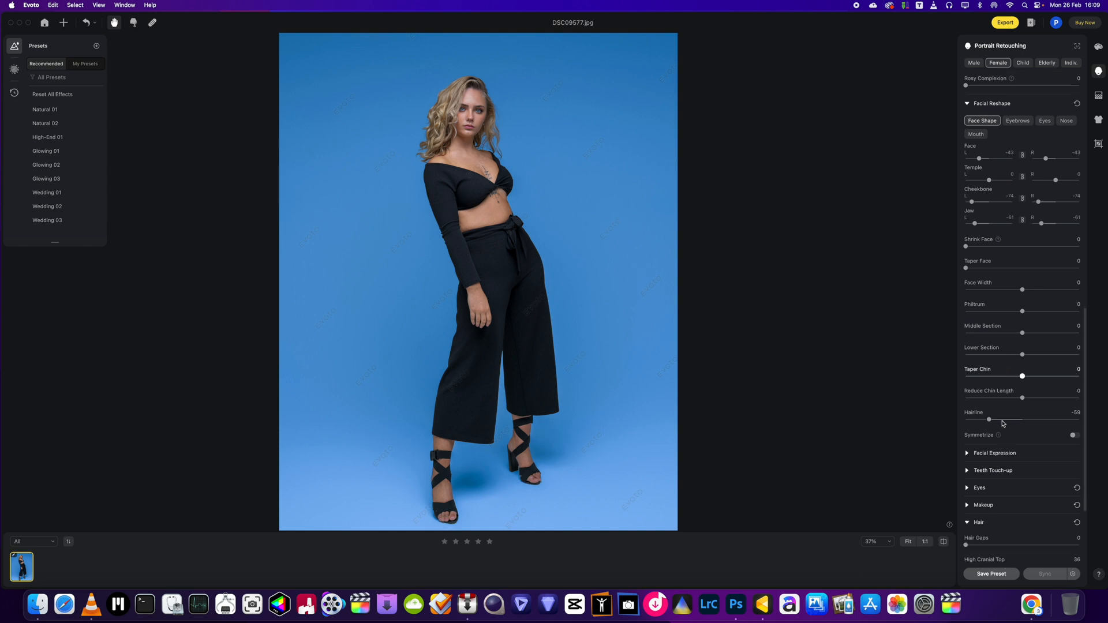
pyautogui.click(968, 506)
pyautogui.scroll(-8, 1022, 510)
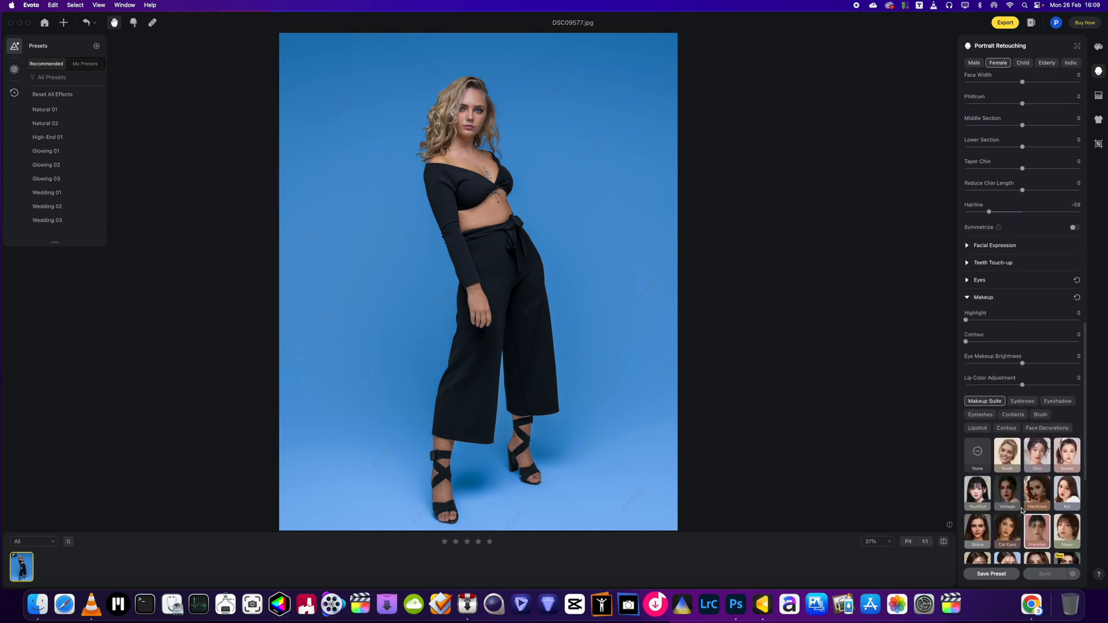
pyautogui.click(977, 427)
pyautogui.click(464, 119)
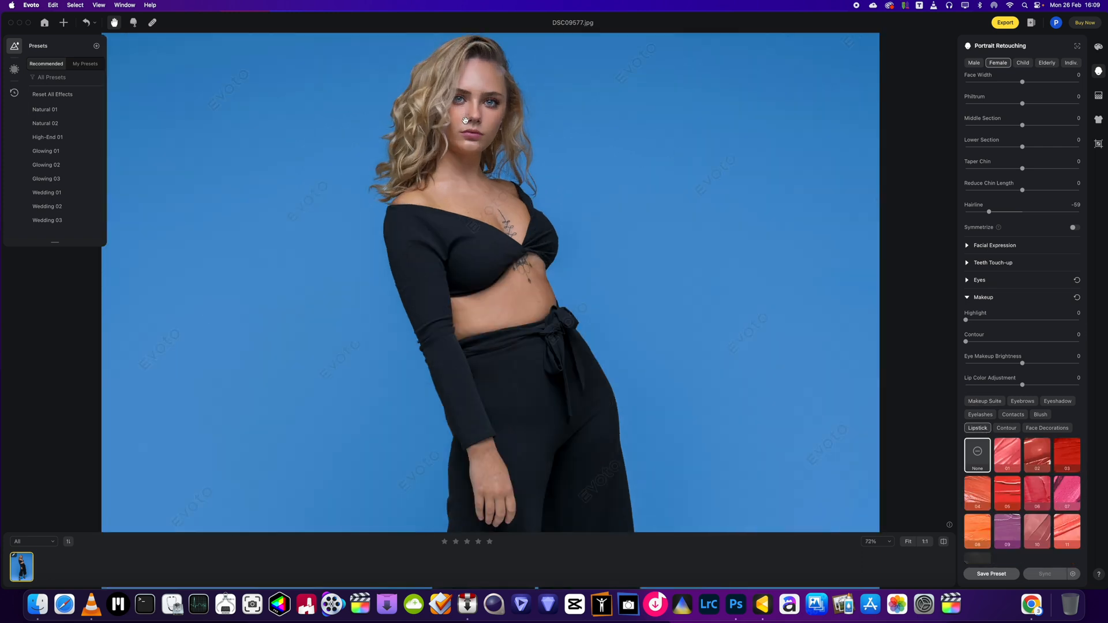
pyautogui.click(1068, 497)
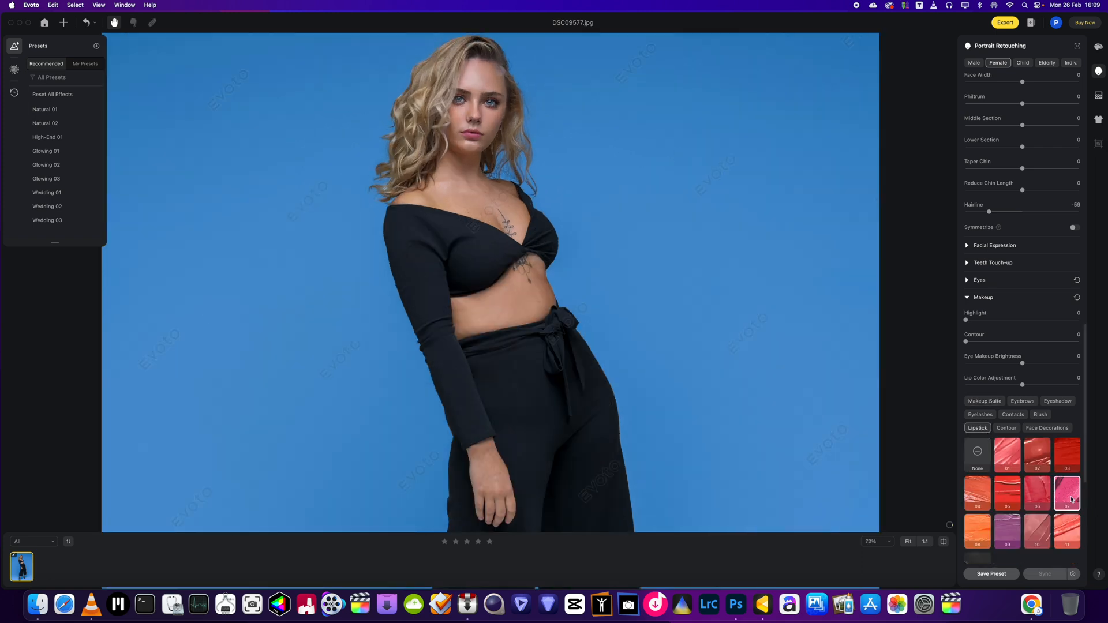
# Step: Change the lipstick texture to Glossy and set its amount to 59
pyautogui.click(478, 133)
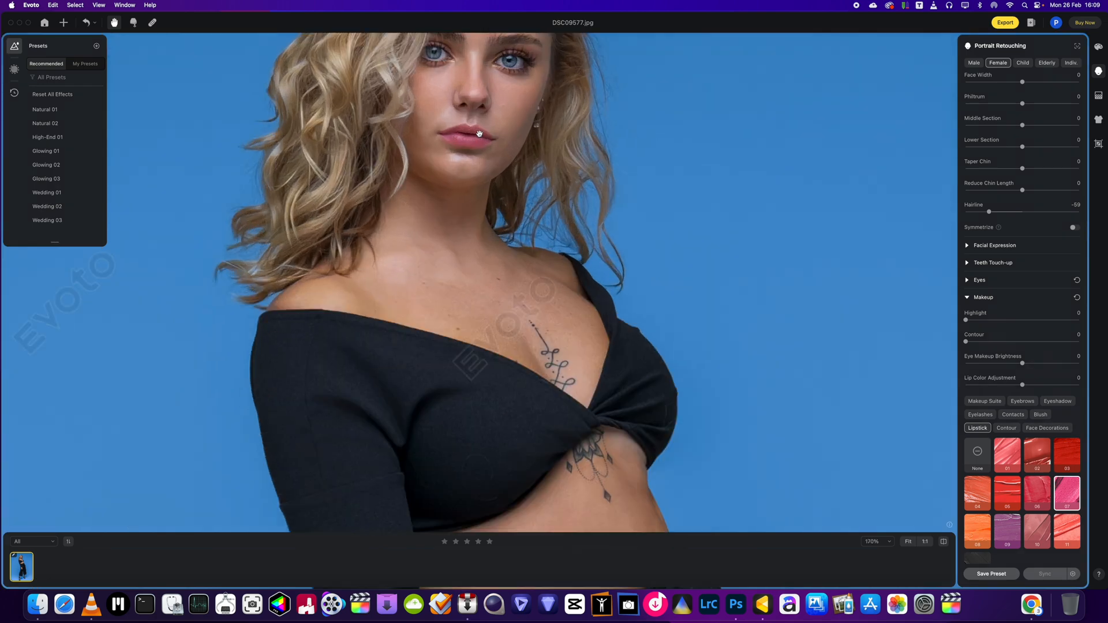
pyautogui.scroll(-5, 1011, 393)
pyautogui.scroll(-3, 1011, 393)
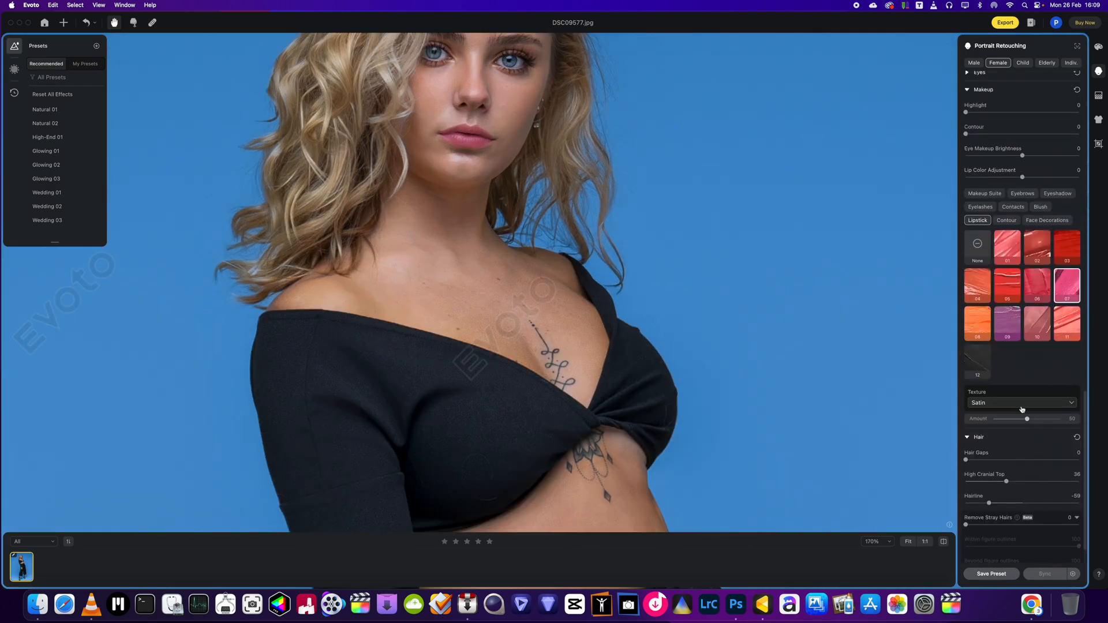
pyautogui.click(1021, 403)
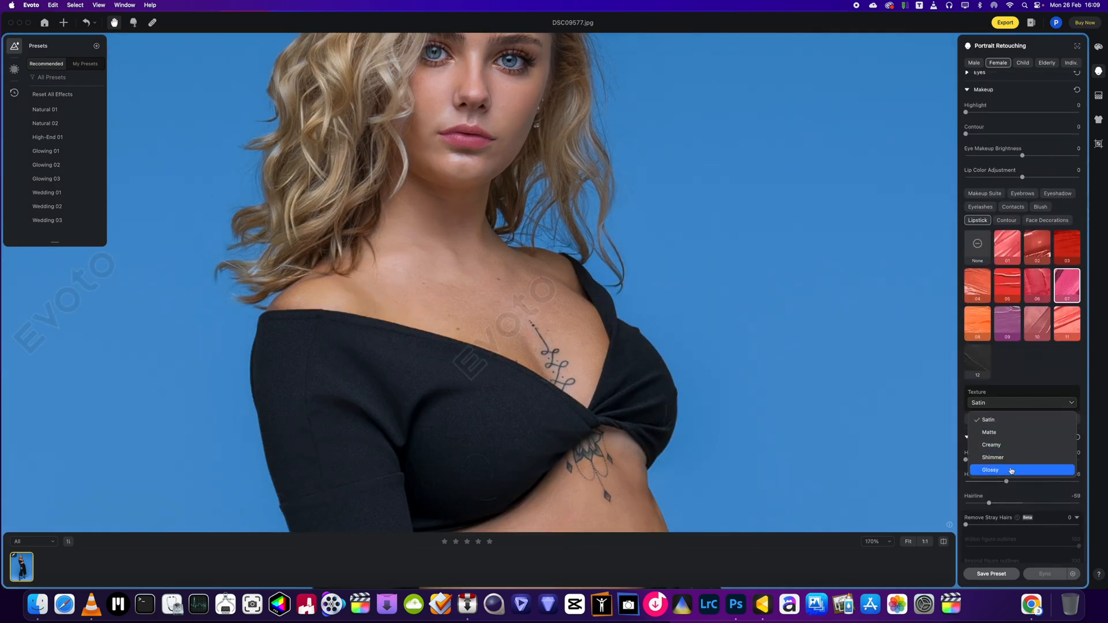
pyautogui.click(1011, 470)
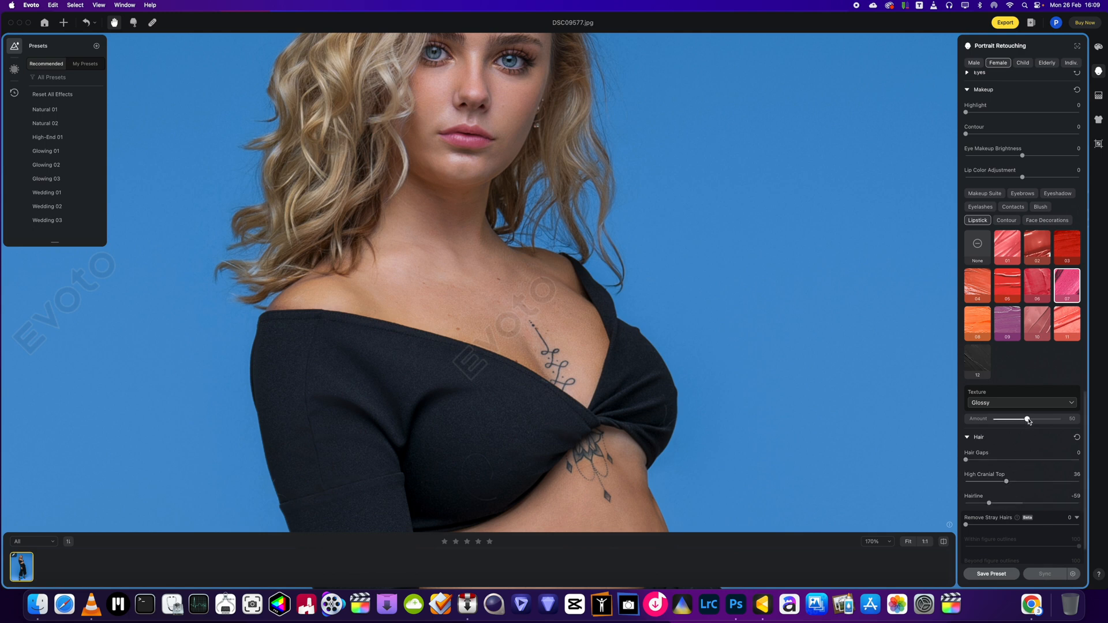
pyautogui.moveTo(1027, 420); pyautogui.dragTo(1033, 422)
pyautogui.scroll(-5, 746, 385)
pyautogui.scroll(-4, 745, 384)
pyautogui.moveTo(746, 419); pyautogui.dragTo(556, 270)
pyautogui.scroll(4, 559, 232)
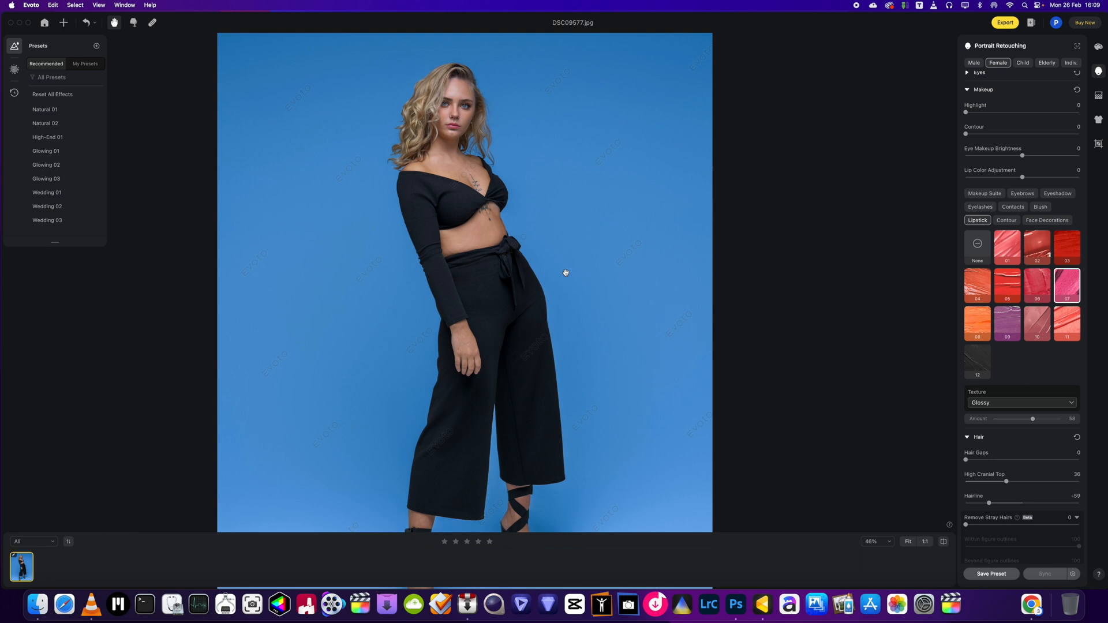
pyautogui.scroll(-3, 565, 272)
pyautogui.scroll(2, 565, 272)
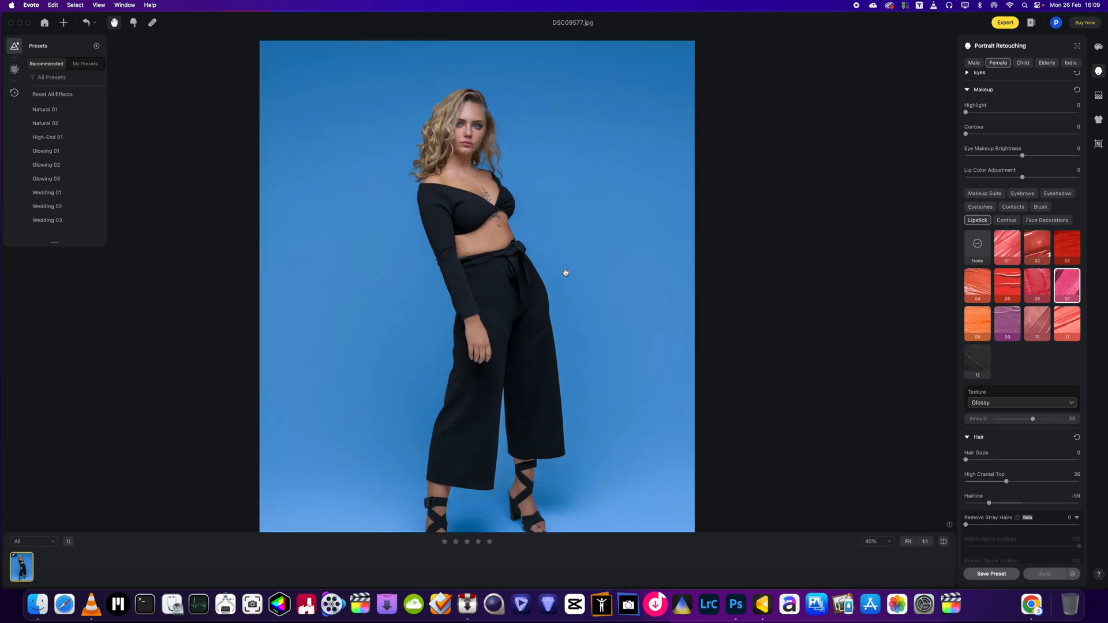